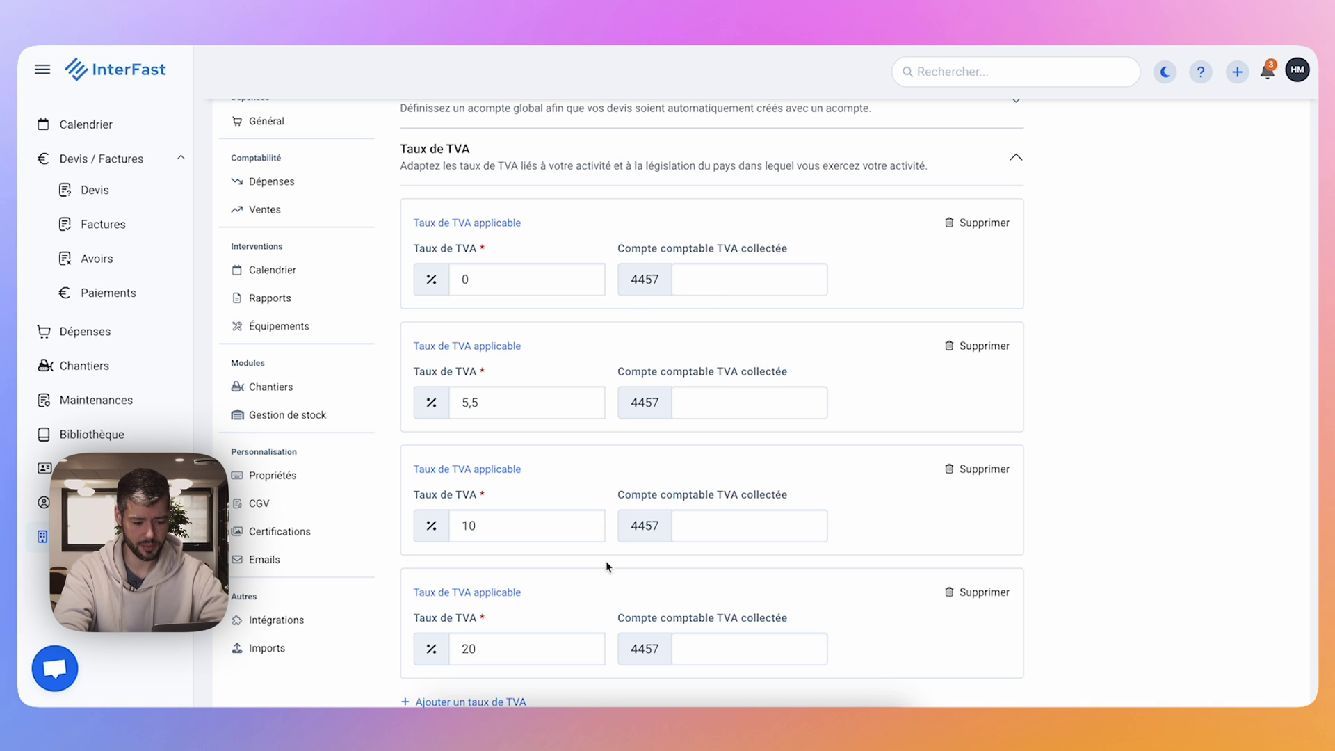
- Set the collected VAT account suffixes to 00 for the 0% rate, 55 for 5,5%, 10 for 10% and 20 for 20%
{"action": "left_click", "coordinate": [729, 284]}
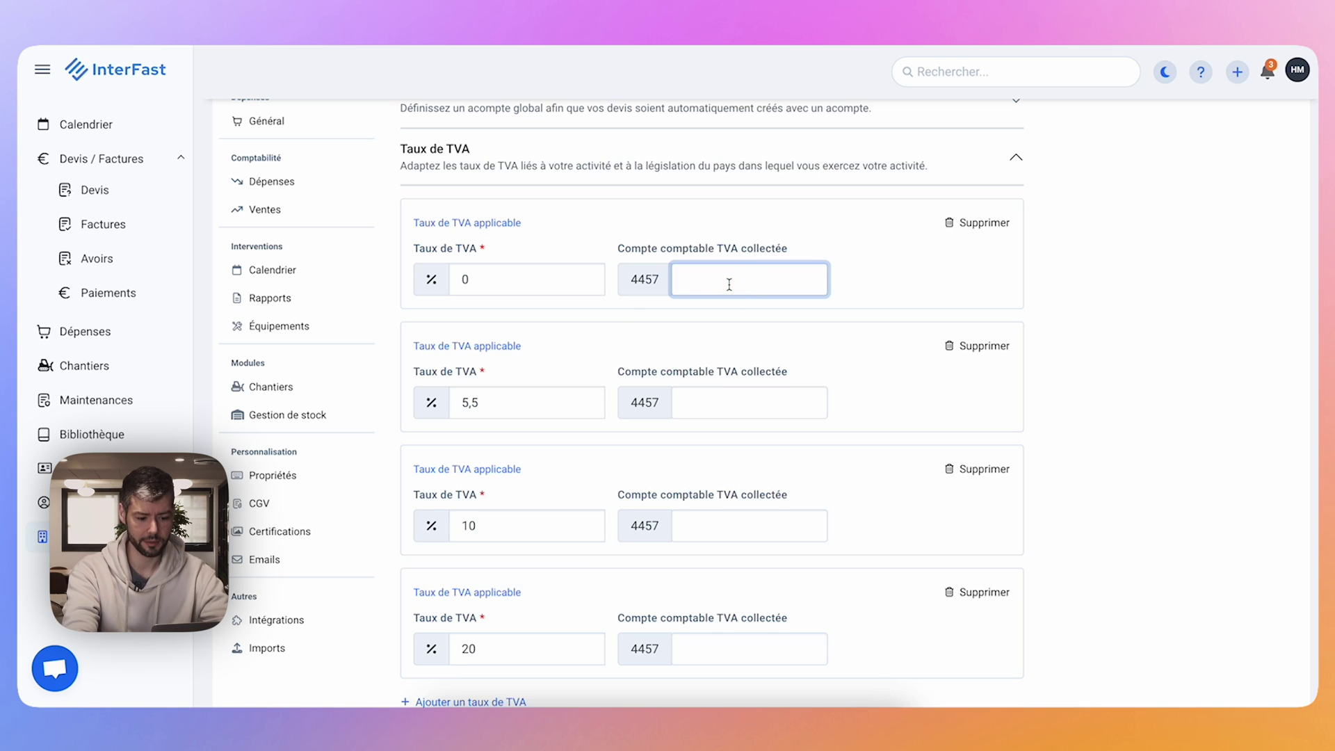
{"action": "type", "text": "000"}
{"action": "key", "text": "BackSpace"}
{"action": "left_click", "coordinate": [725, 397]}
{"action": "left_click", "coordinate": [717, 528]}
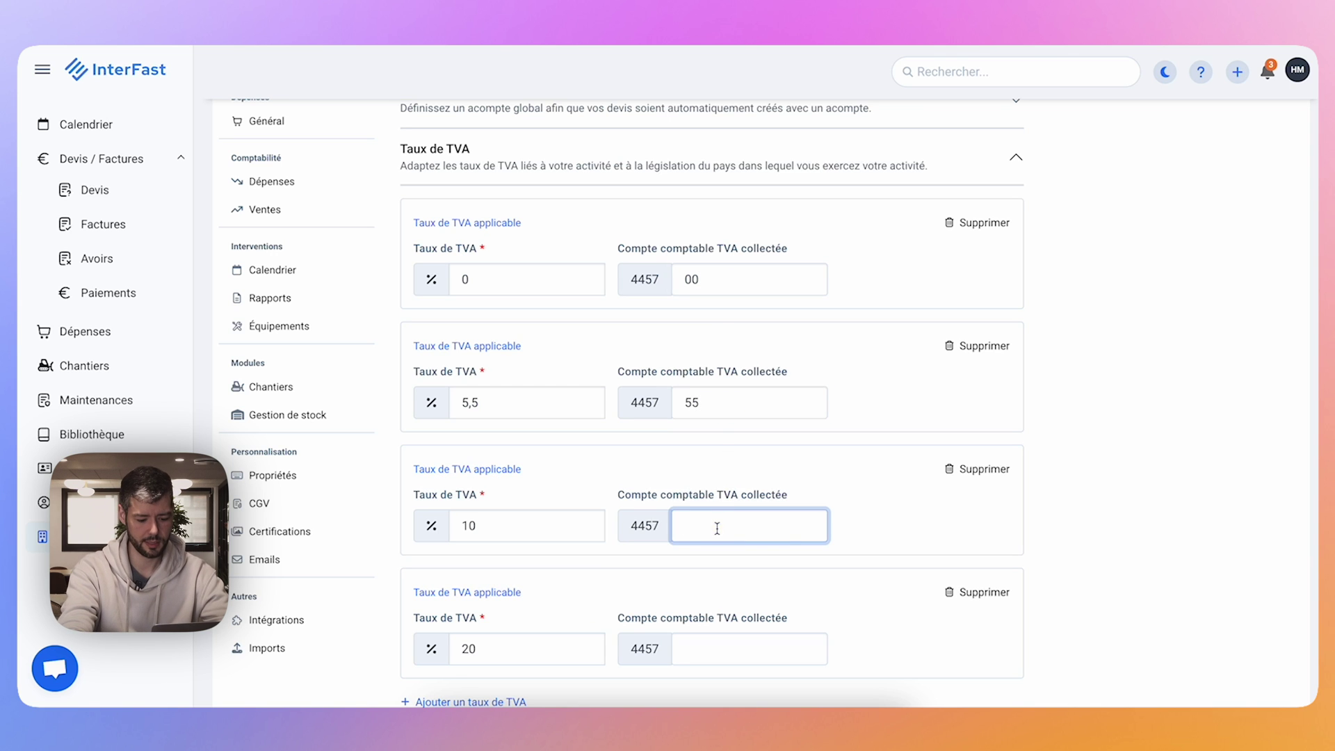
{"action": "left_click", "coordinate": [707, 646]}
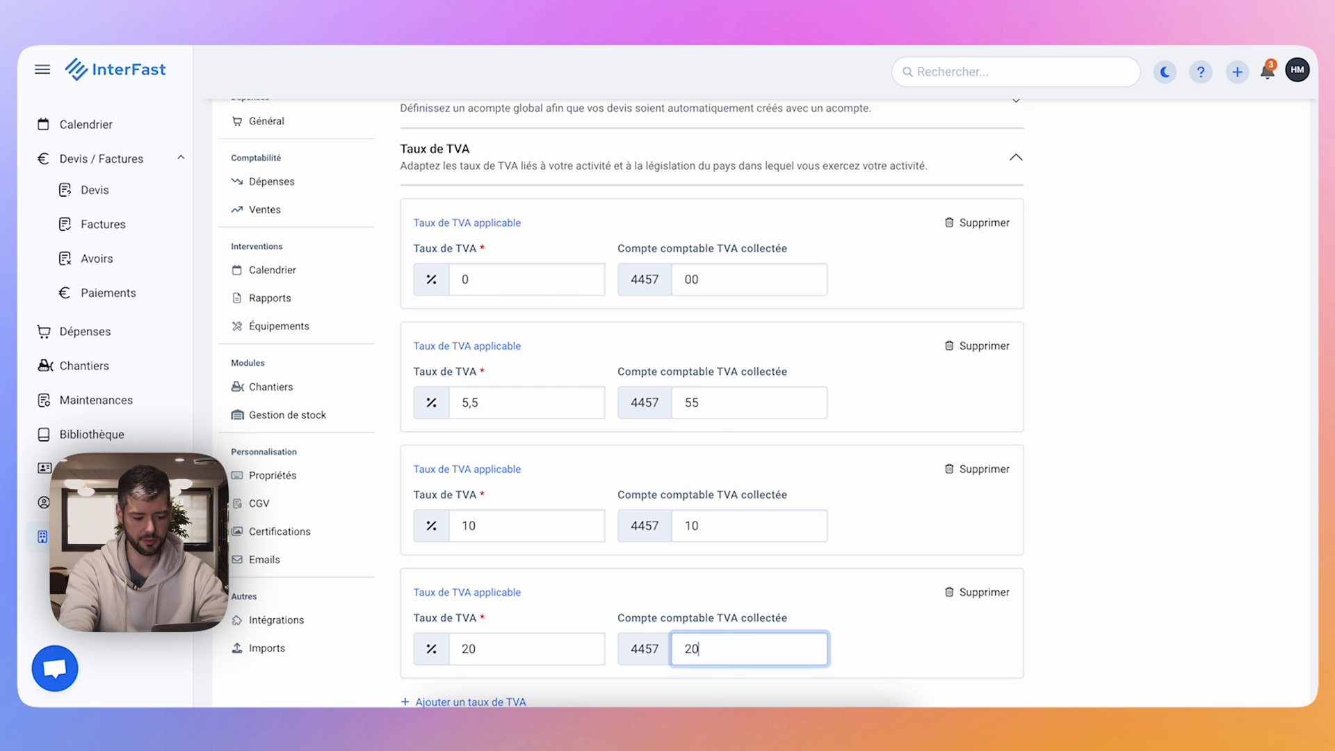
{"action": "scroll", "coordinate": [579, 306], "scroll_direction": "up", "scroll_amount": 2}
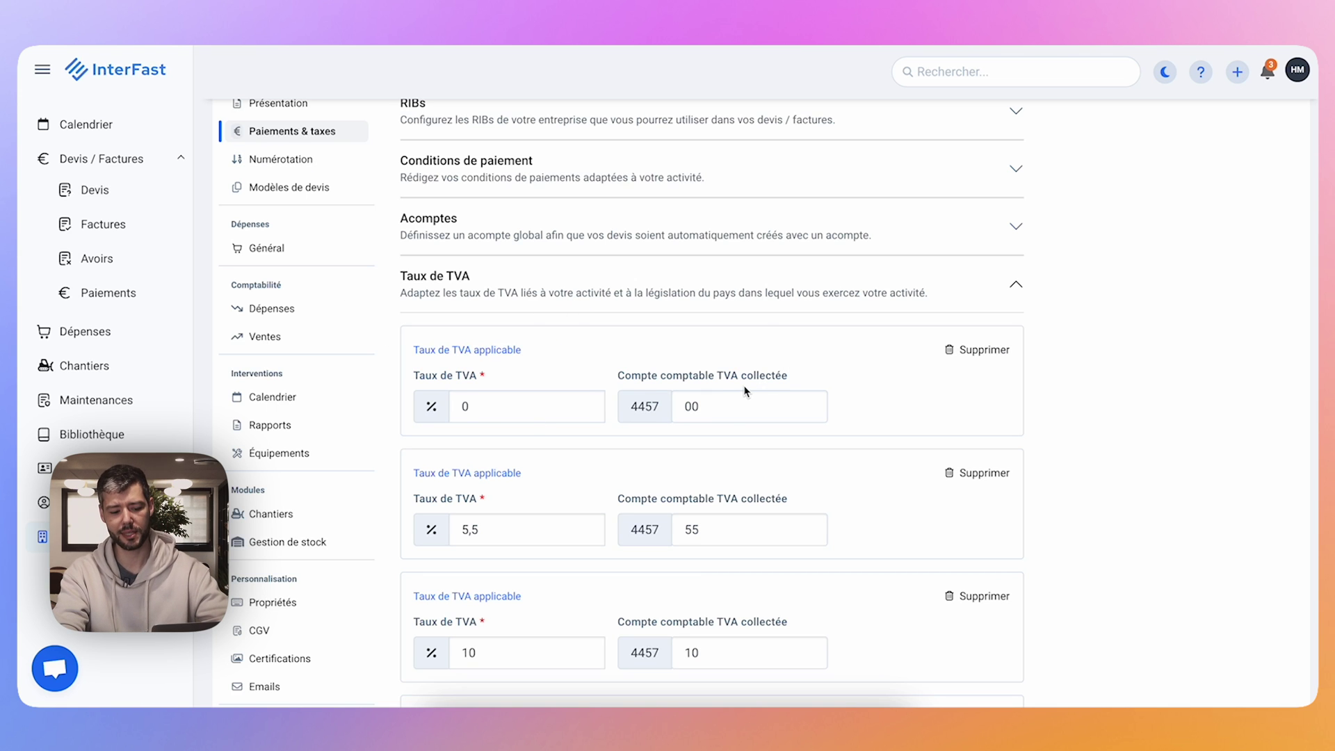
{"action": "scroll", "coordinate": [956, 471], "scroll_direction": "down", "scroll_amount": 3}
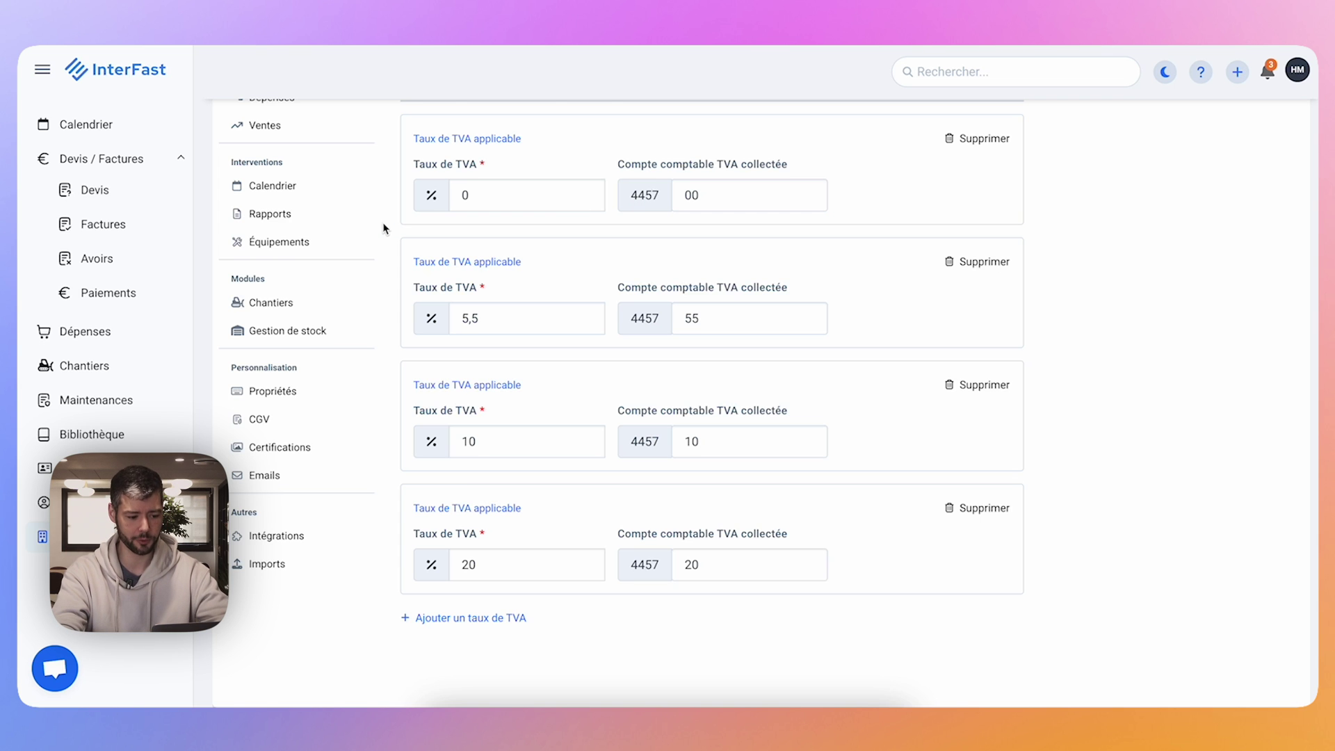
- Review the accounting categories defined for expenses and those defined for sales
{"action": "scroll", "coordinate": [313, 240], "scroll_direction": "up", "scroll_amount": 1}
{"action": "left_click", "coordinate": [275, 189]}
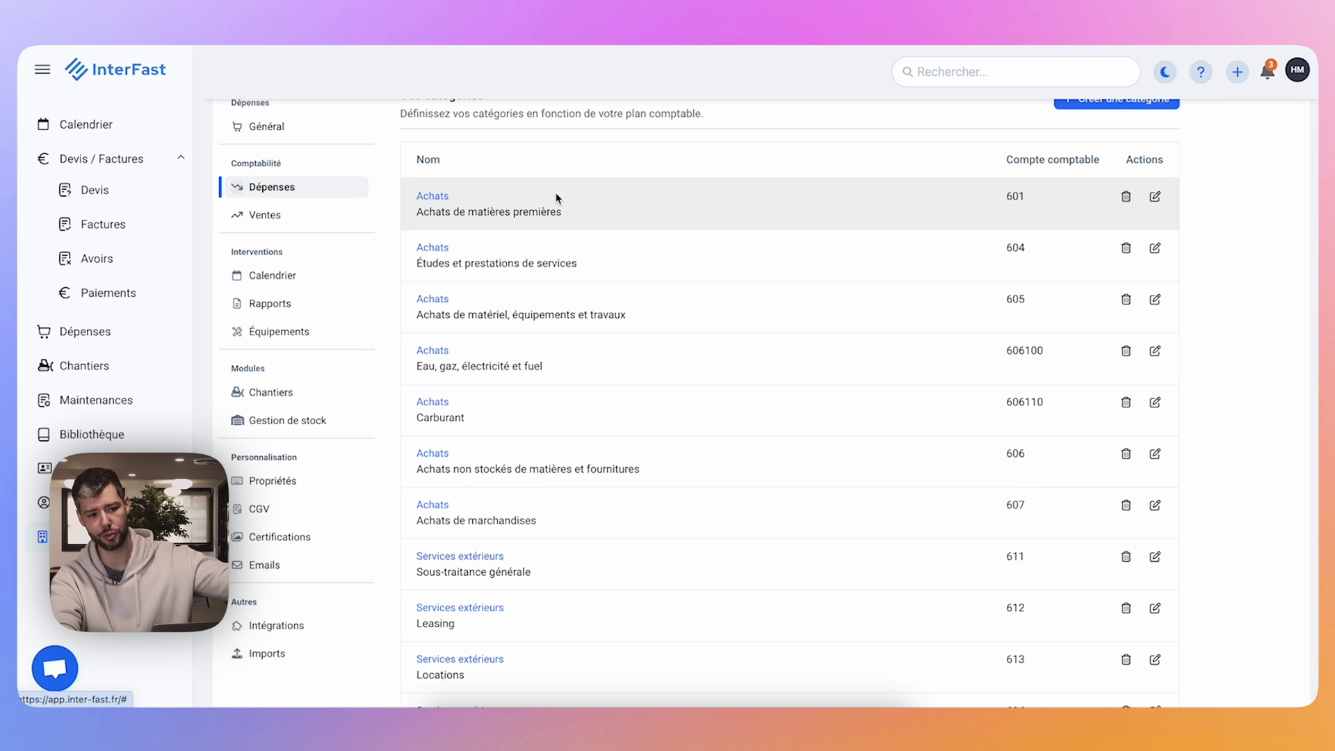
{"action": "left_click", "coordinate": [303, 223]}
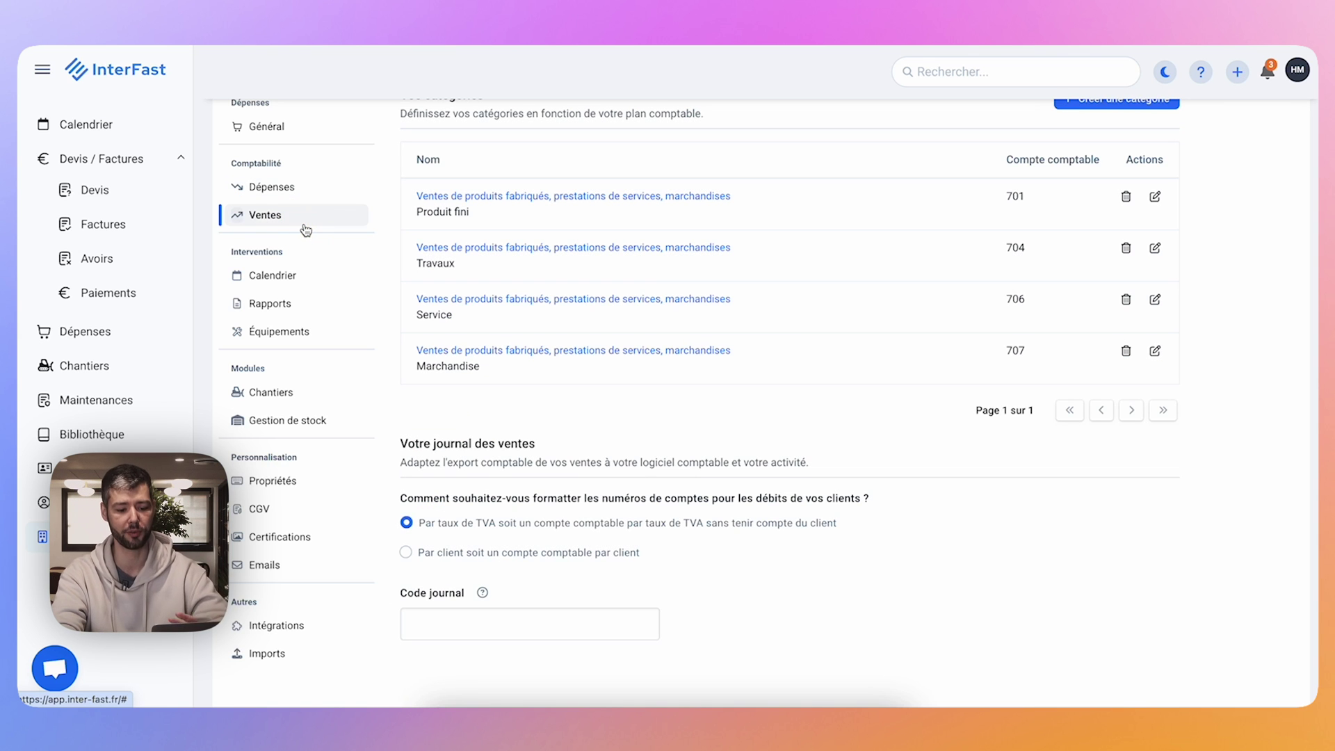
{"action": "scroll", "coordinate": [540, 257], "scroll_direction": "up", "scroll_amount": 2}
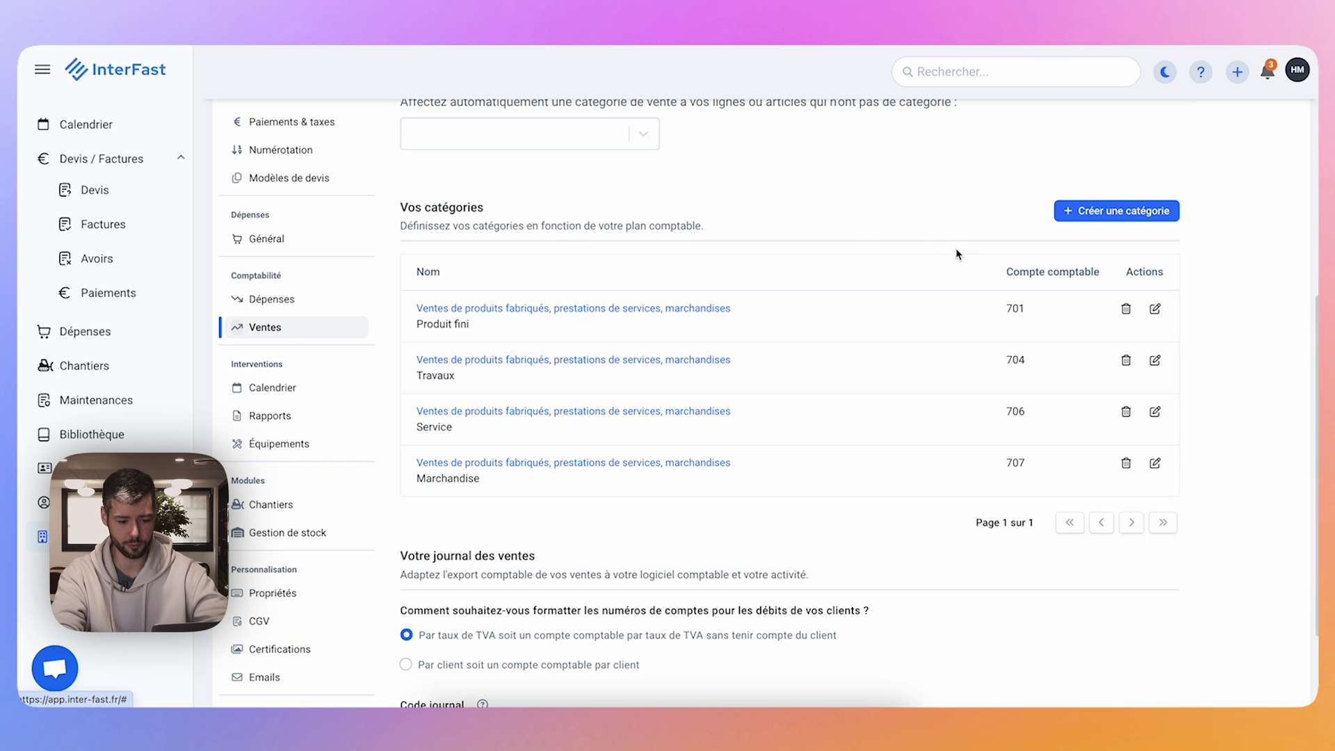
- Look through the accounting accounts offered for a new sales category and leave the form without adding one
{"action": "left_click", "coordinate": [1060, 212]}
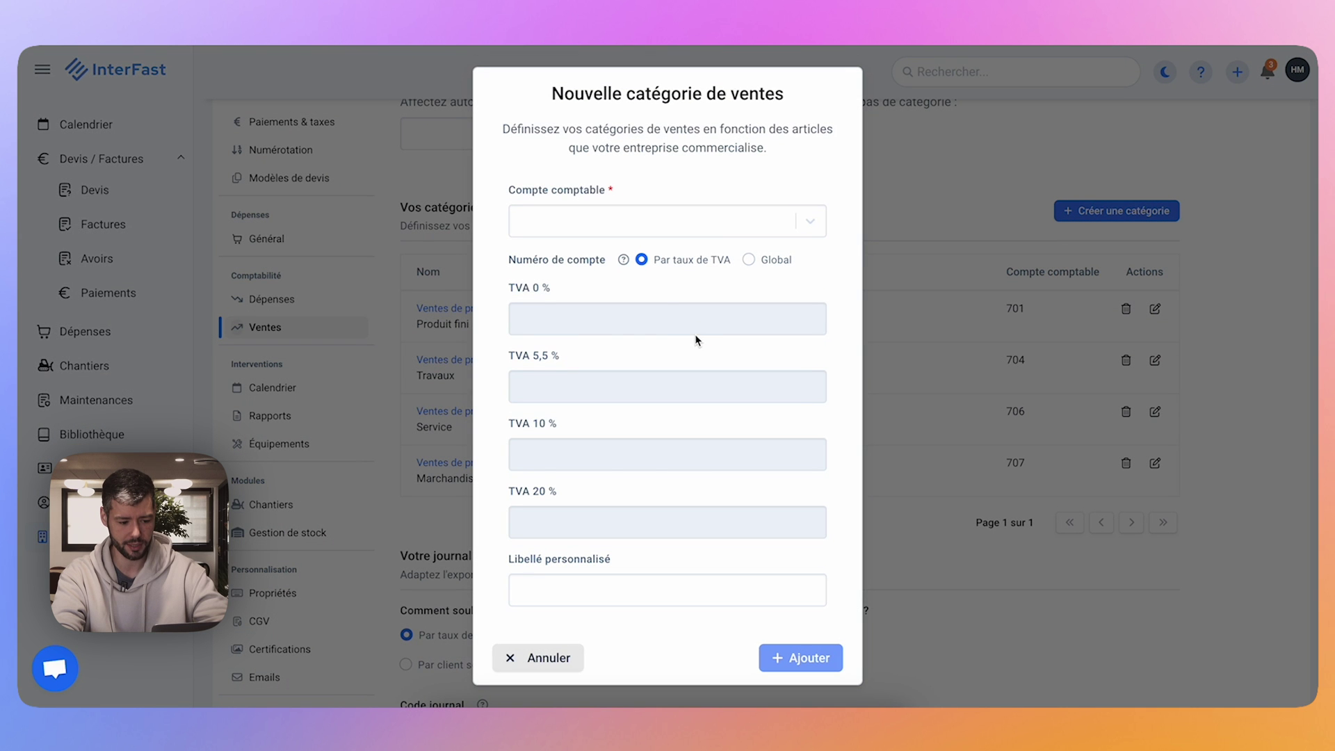
{"action": "left_click", "coordinate": [614, 228]}
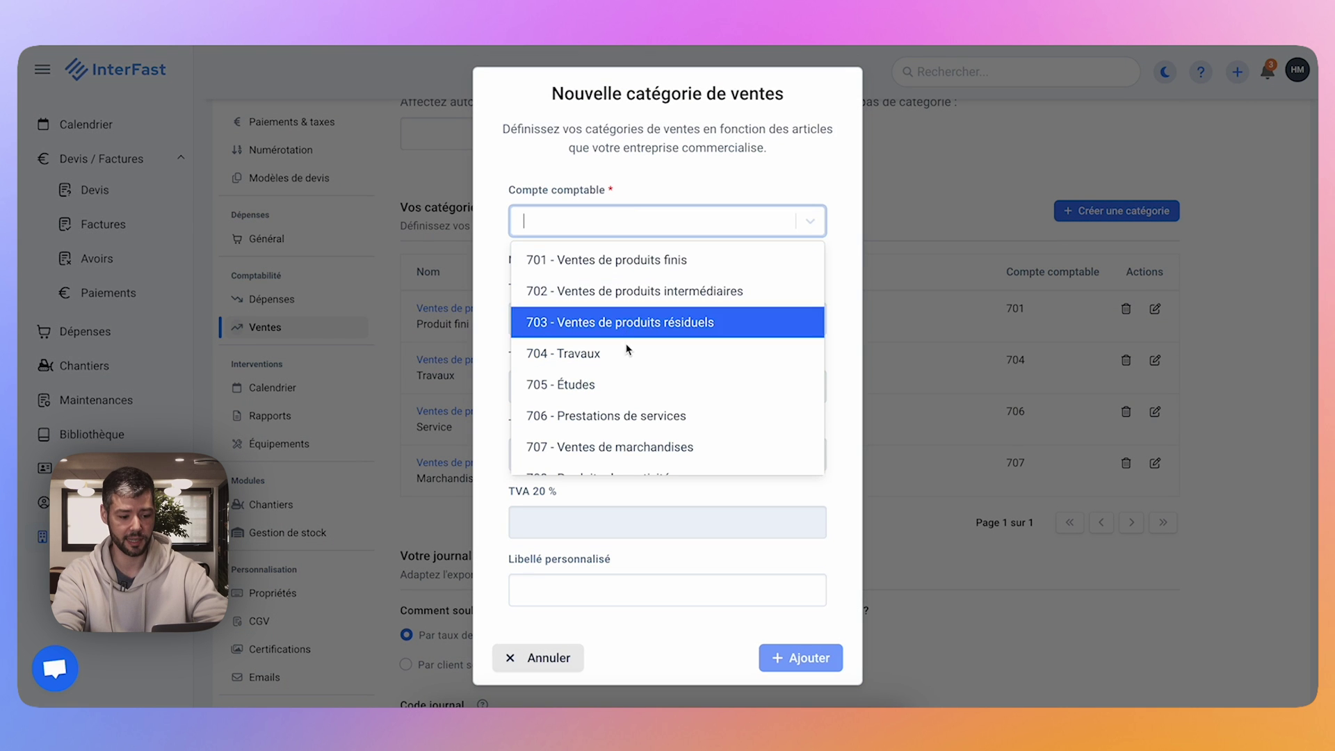
{"action": "left_click", "coordinate": [935, 284]}
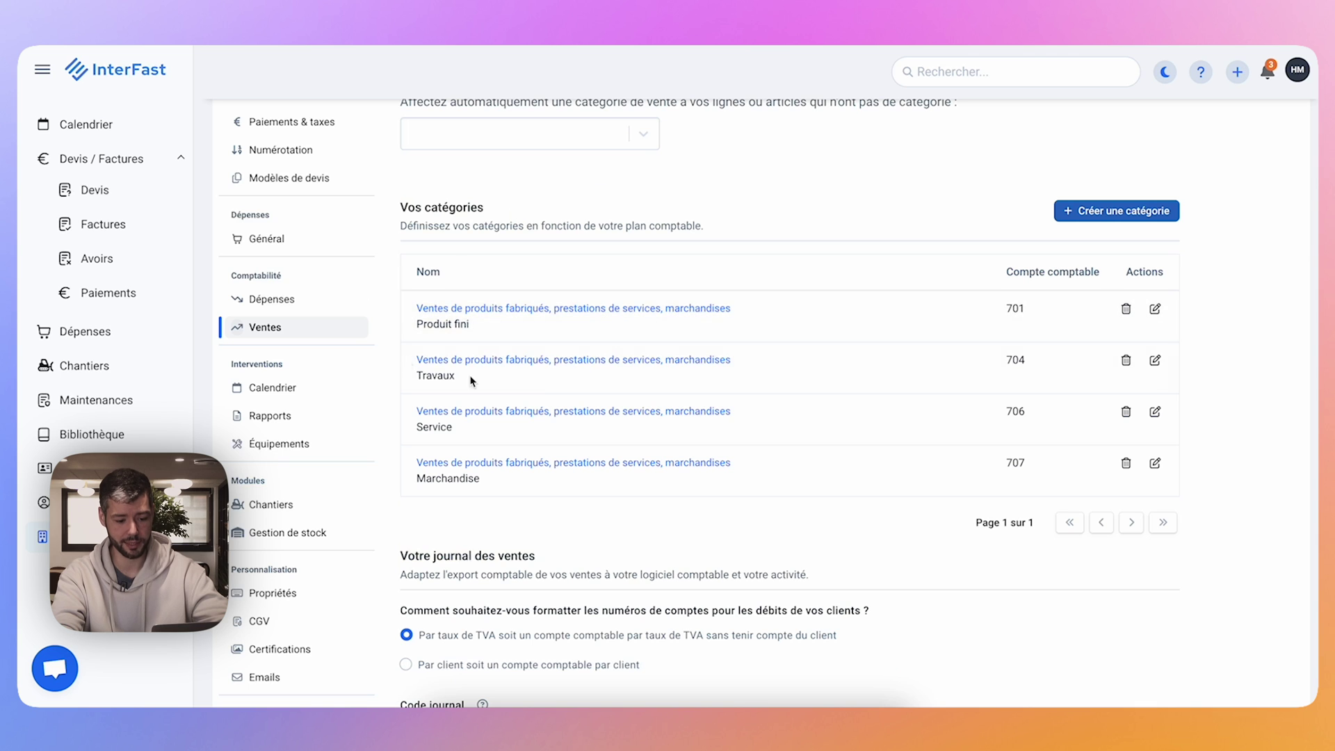
- Edit the Produit fini sales category so its account number is defined per VAT rate instead of globally
{"action": "left_click", "coordinate": [1154, 309]}
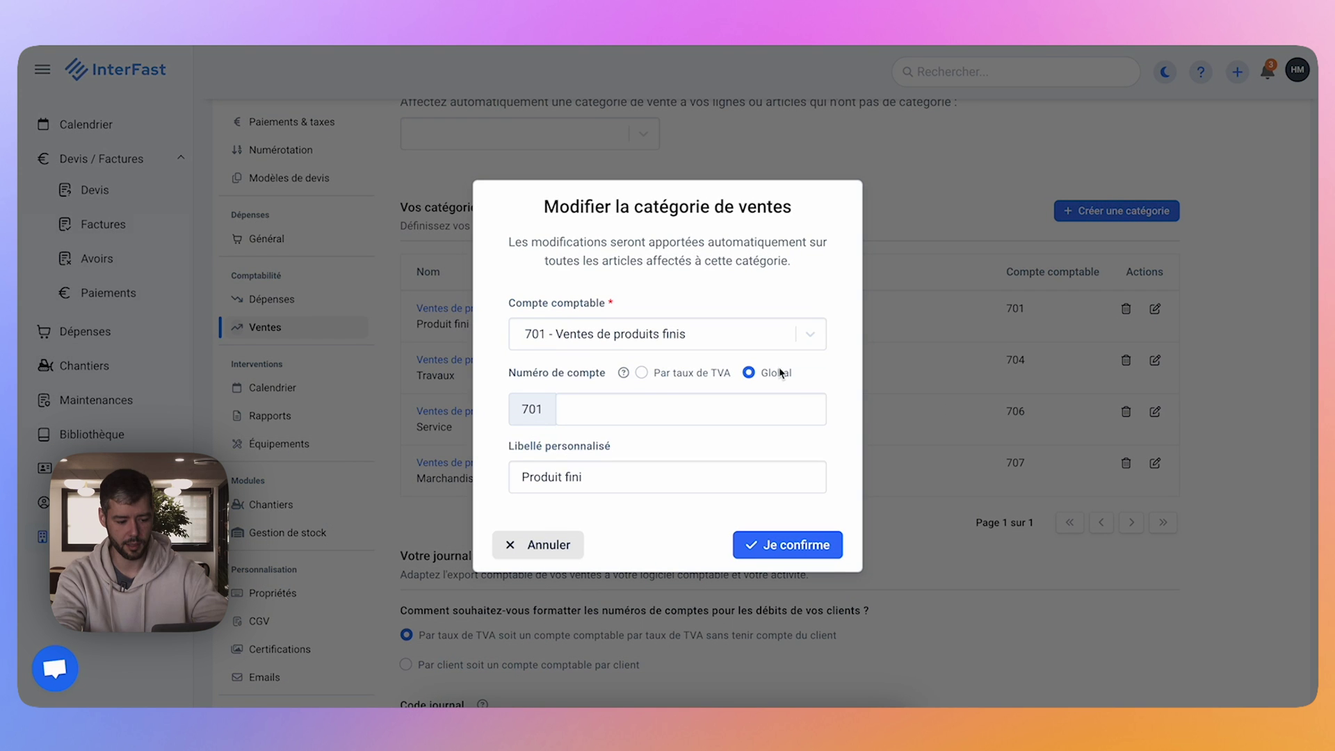
{"action": "left_click", "coordinate": [644, 397]}
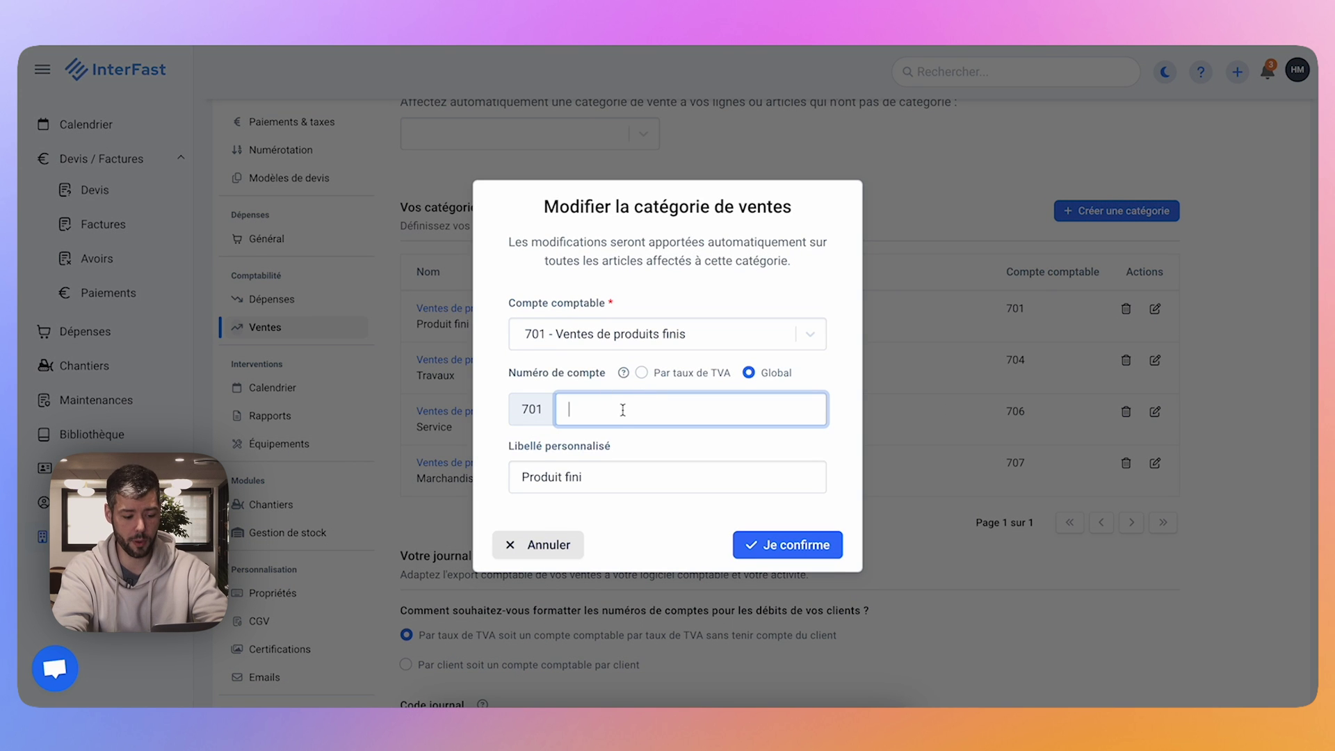
{"action": "left_click", "coordinate": [639, 385]}
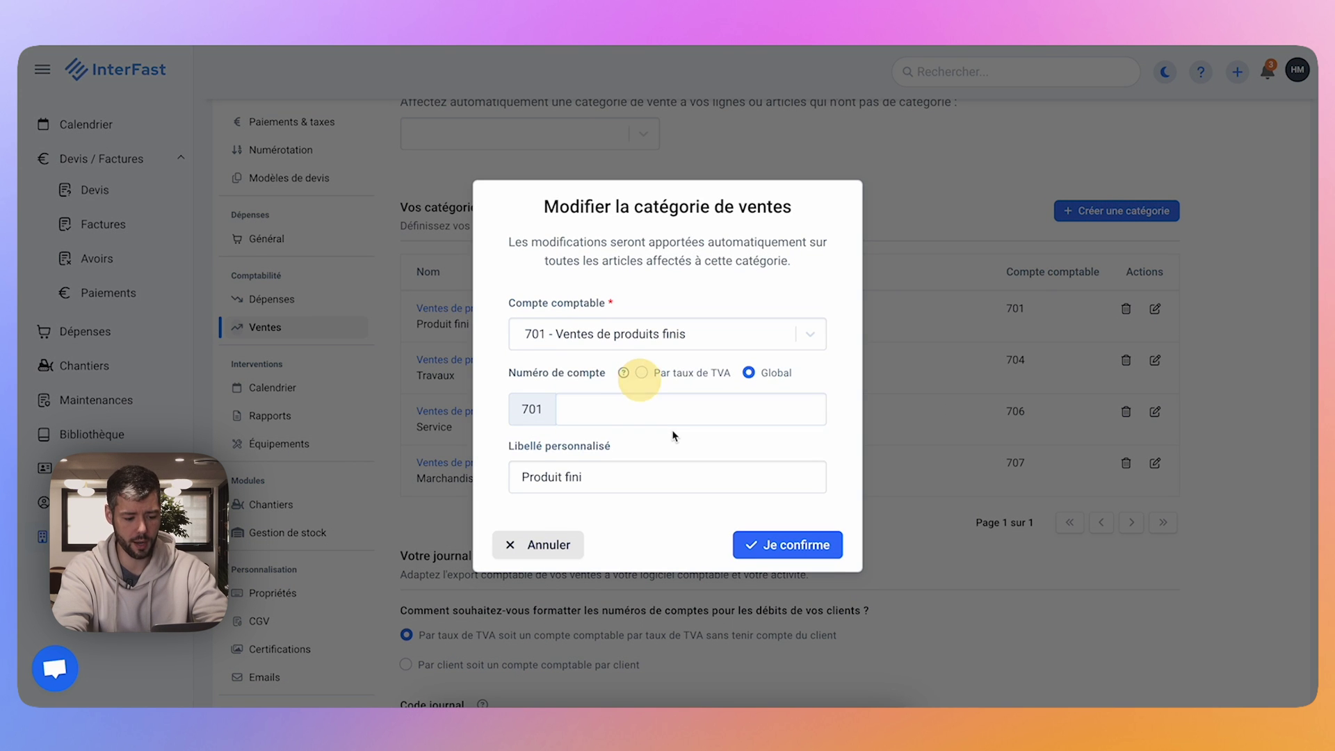
{"action": "left_click", "coordinate": [641, 374]}
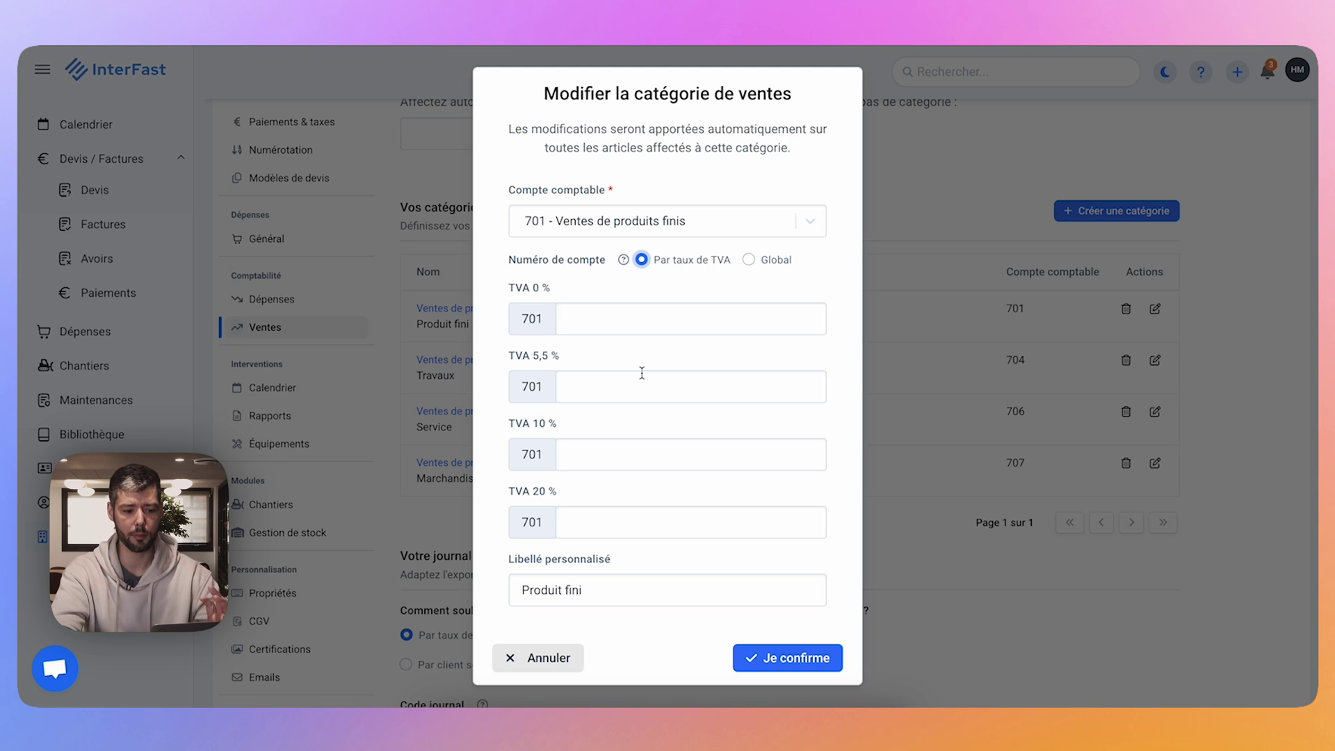
{"action": "left_click", "coordinate": [597, 317]}
{"action": "left_click", "coordinate": [582, 381]}
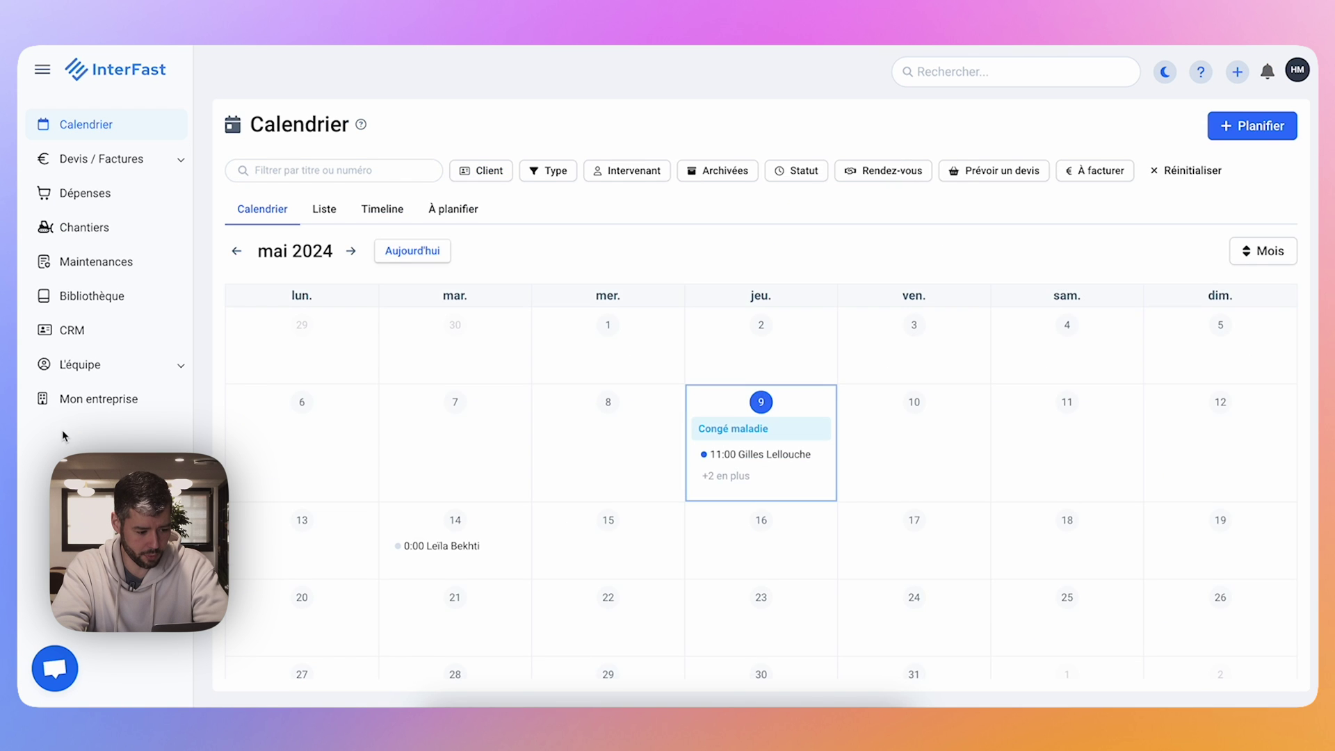
- Open the sales accounting settings in the company parameters and examine the sales journal's client debit account format options
{"action": "left_click", "coordinate": [90, 399]}
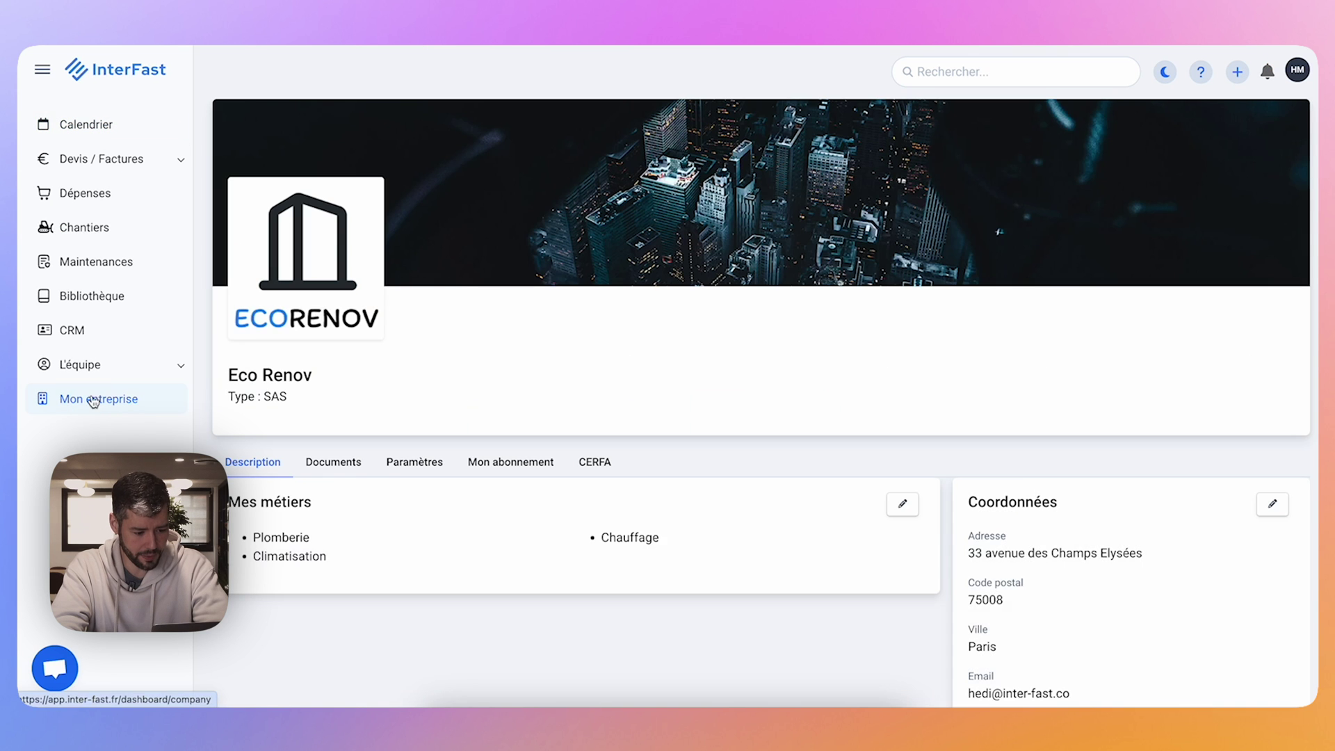
{"action": "left_click", "coordinate": [397, 464]}
{"action": "scroll", "coordinate": [277, 396], "scroll_direction": "down", "scroll_amount": 5}
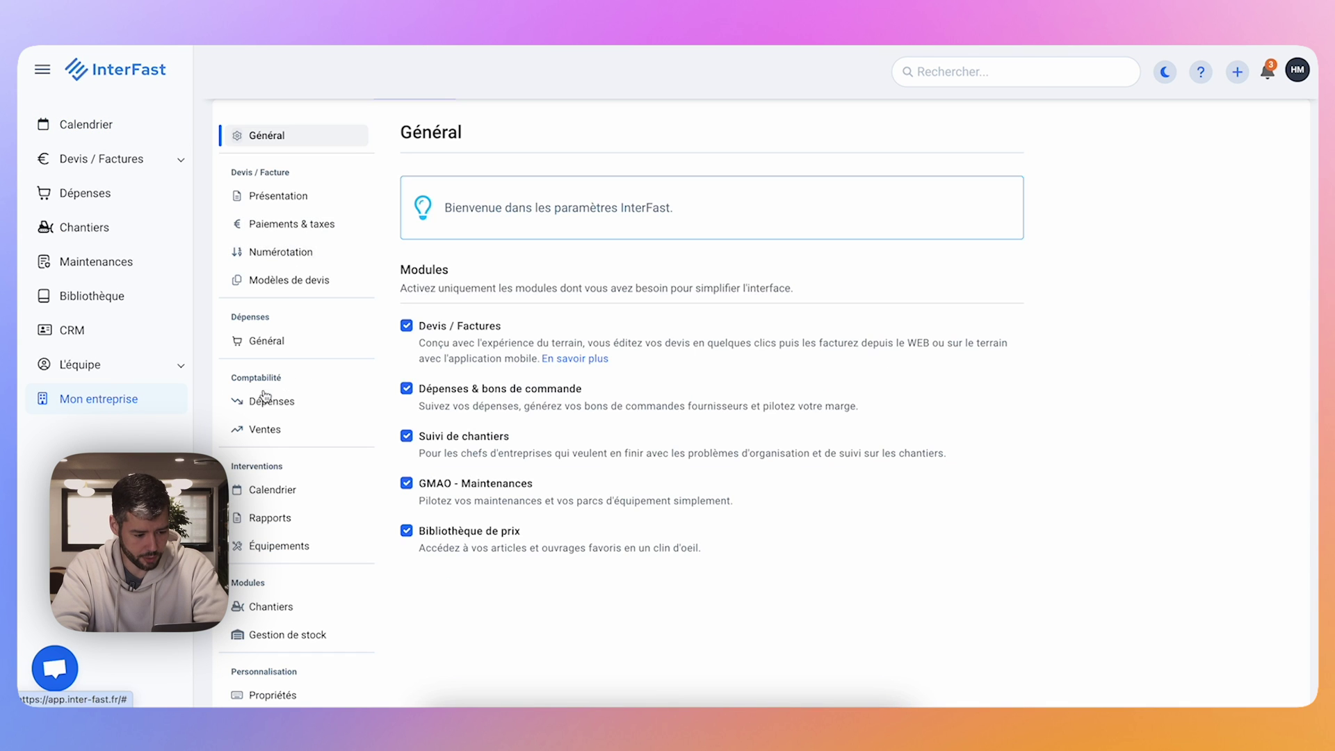
{"action": "left_click", "coordinate": [269, 429]}
{"action": "scroll", "coordinate": [611, 508], "scroll_direction": "down", "scroll_amount": 3}
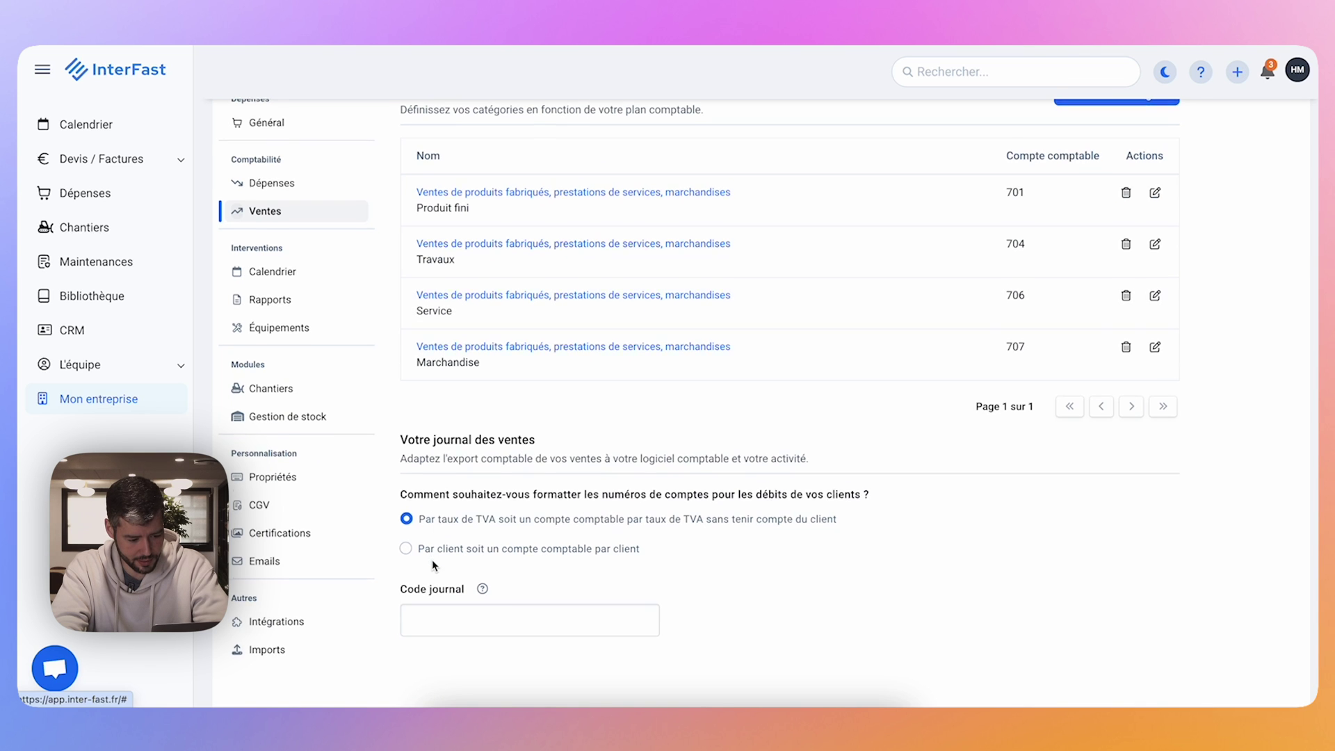
{"action": "scroll", "coordinate": [433, 566], "scroll_direction": "down", "scroll_amount": 1}
{"action": "mouse_move", "coordinate": [482, 574]}
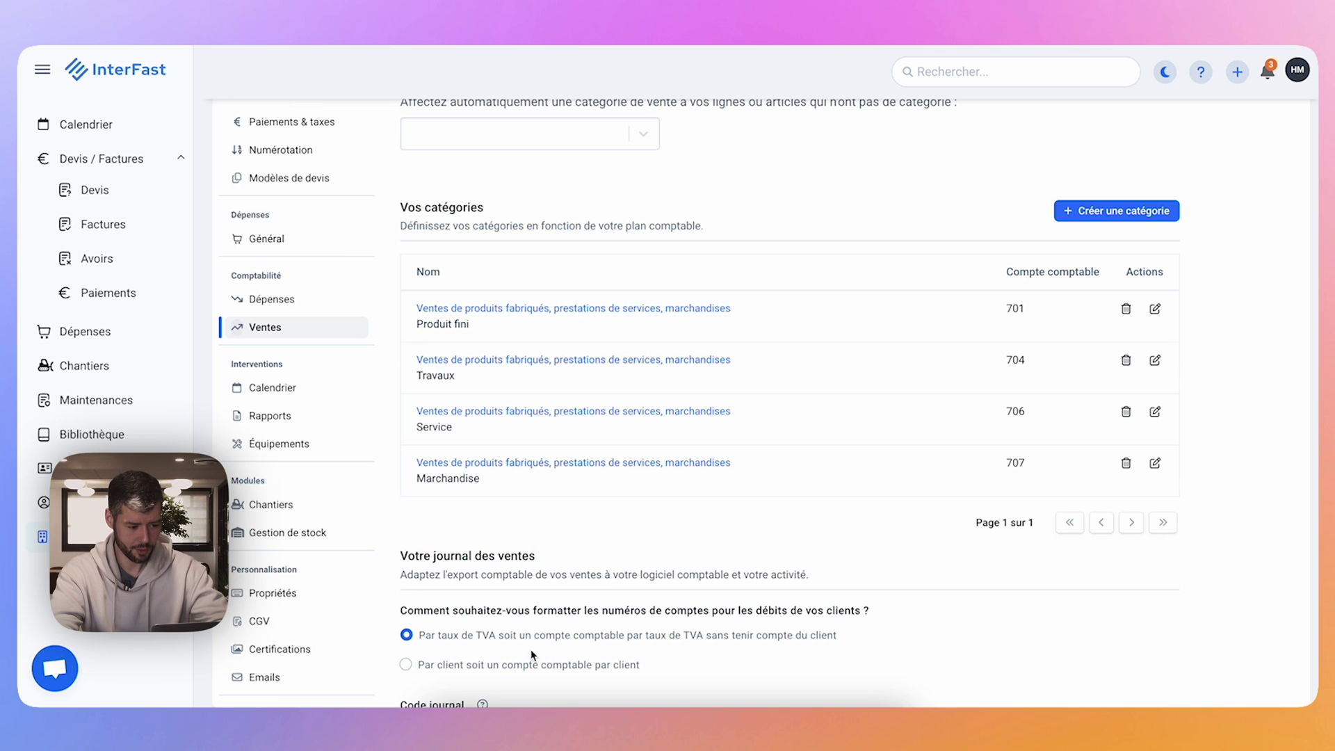
- Open the invoices list and try to filter it by issue date from 1 to 30 April 2024
{"action": "left_click", "coordinate": [104, 236]}
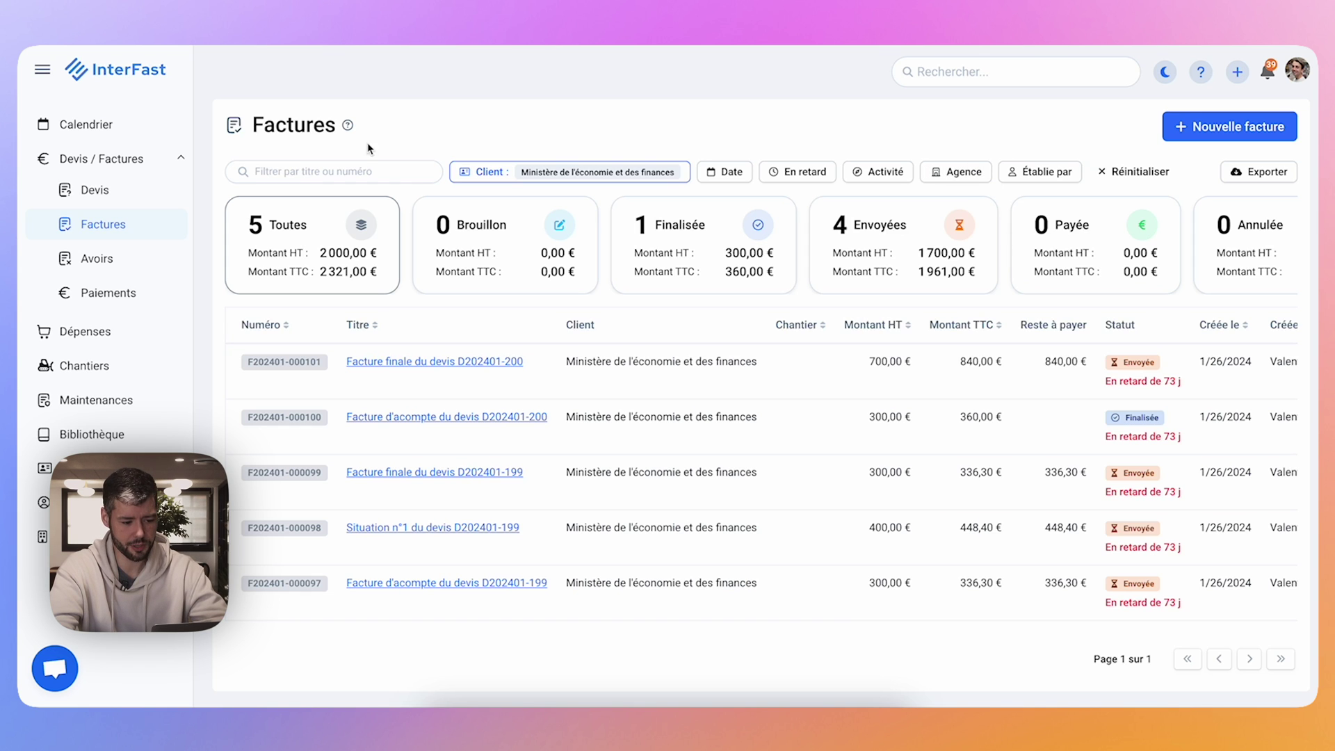
{"action": "left_click", "coordinate": [724, 172]}
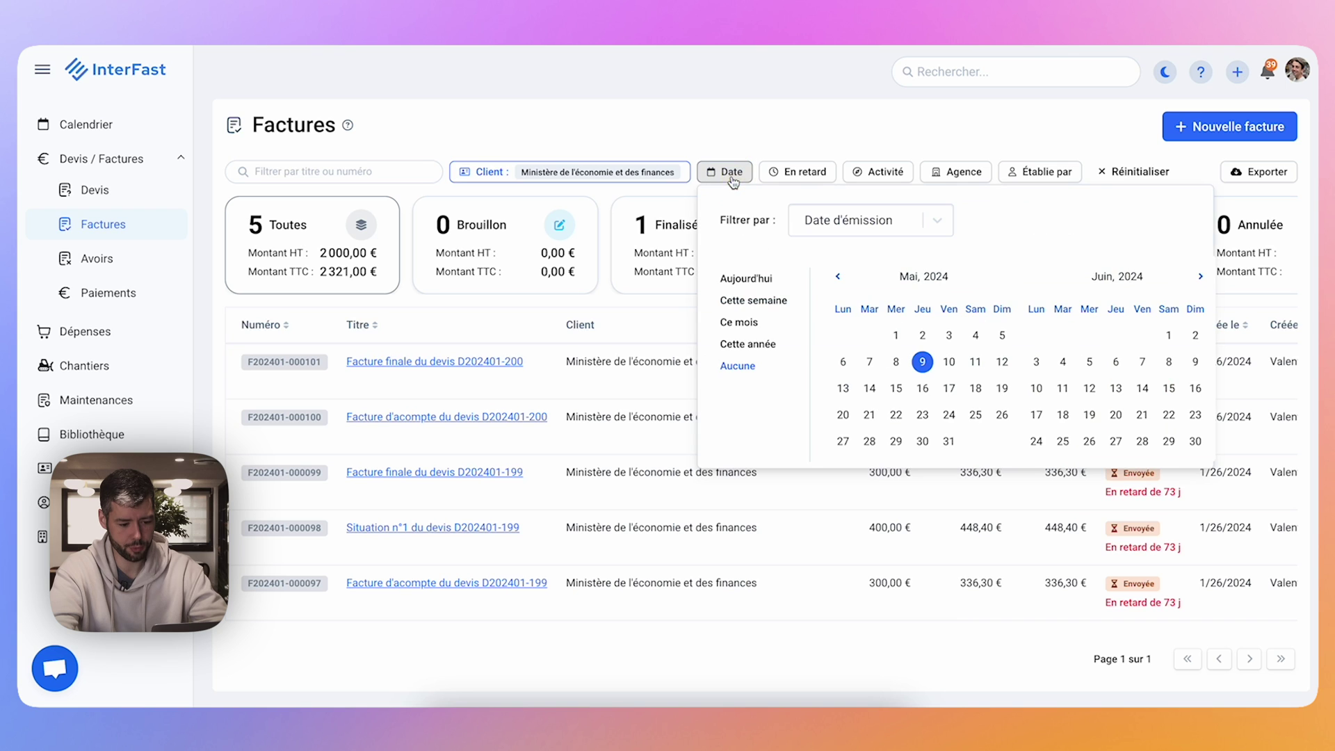
{"action": "left_click", "coordinate": [838, 281]}
{"action": "left_click", "coordinate": [849, 338]}
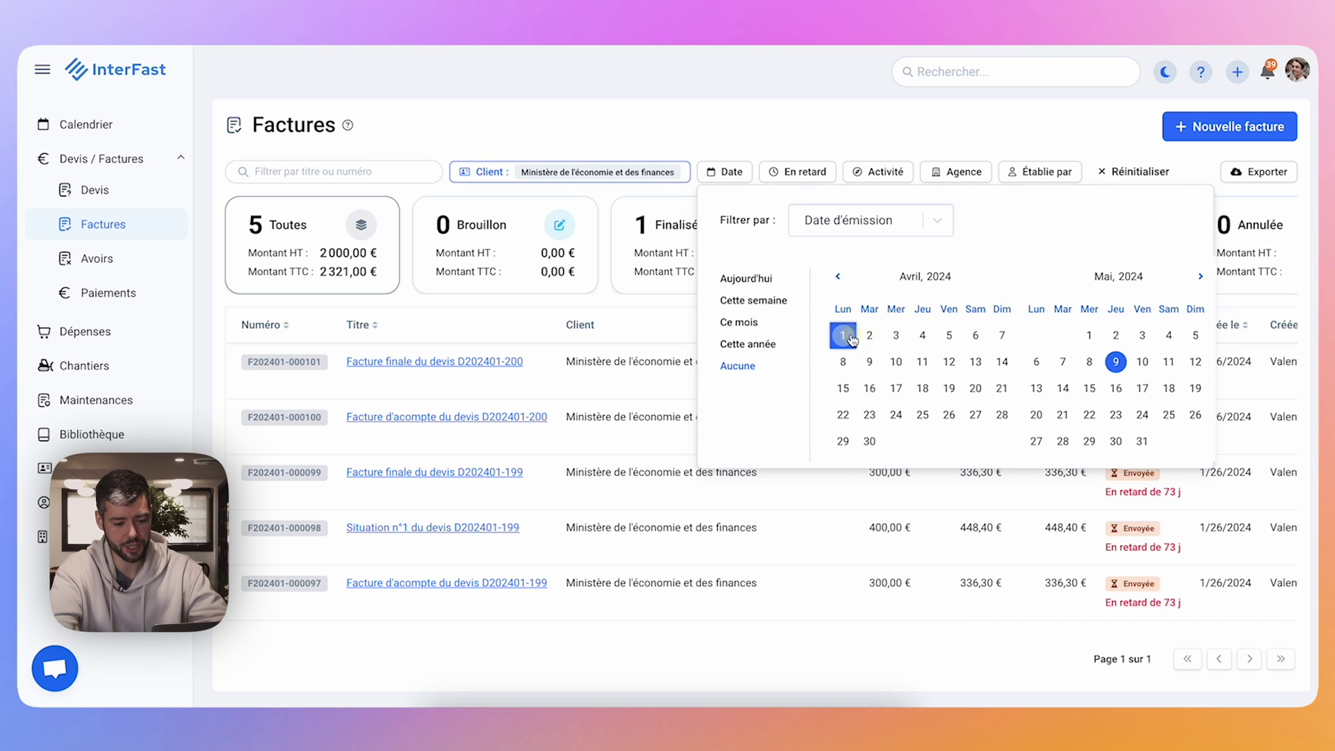
{"action": "left_click", "coordinate": [869, 441]}
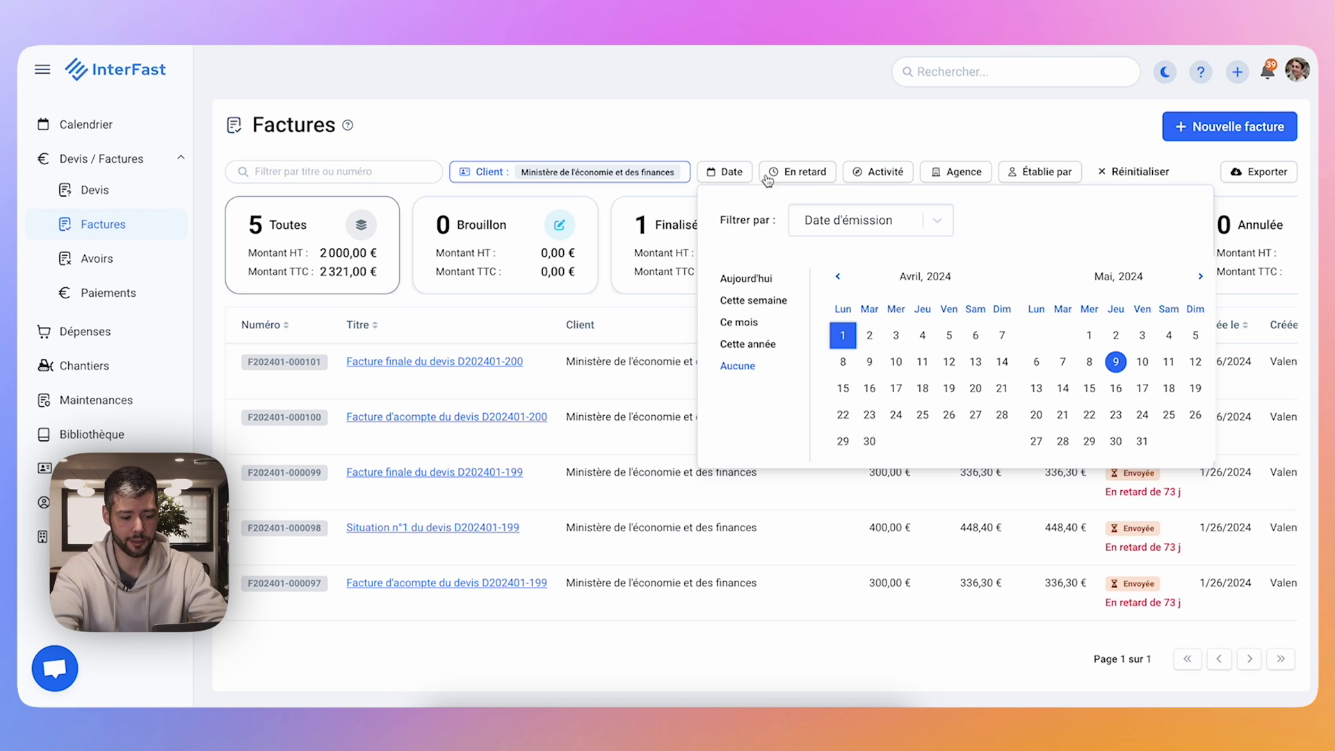
{"action": "left_click", "coordinate": [773, 164]}
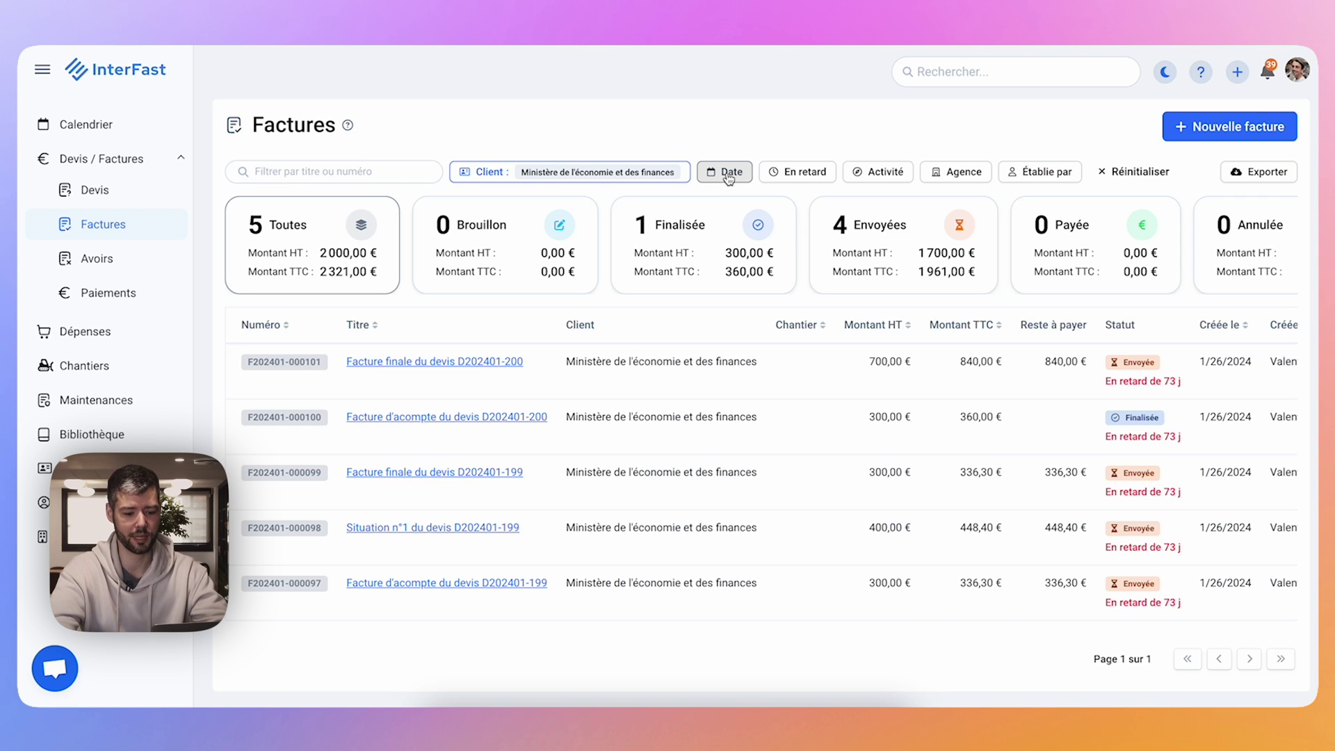
- Generate the accounting export (Export comptable) of the listed invoices and download the resulting file
{"action": "left_click", "coordinate": [1248, 179]}
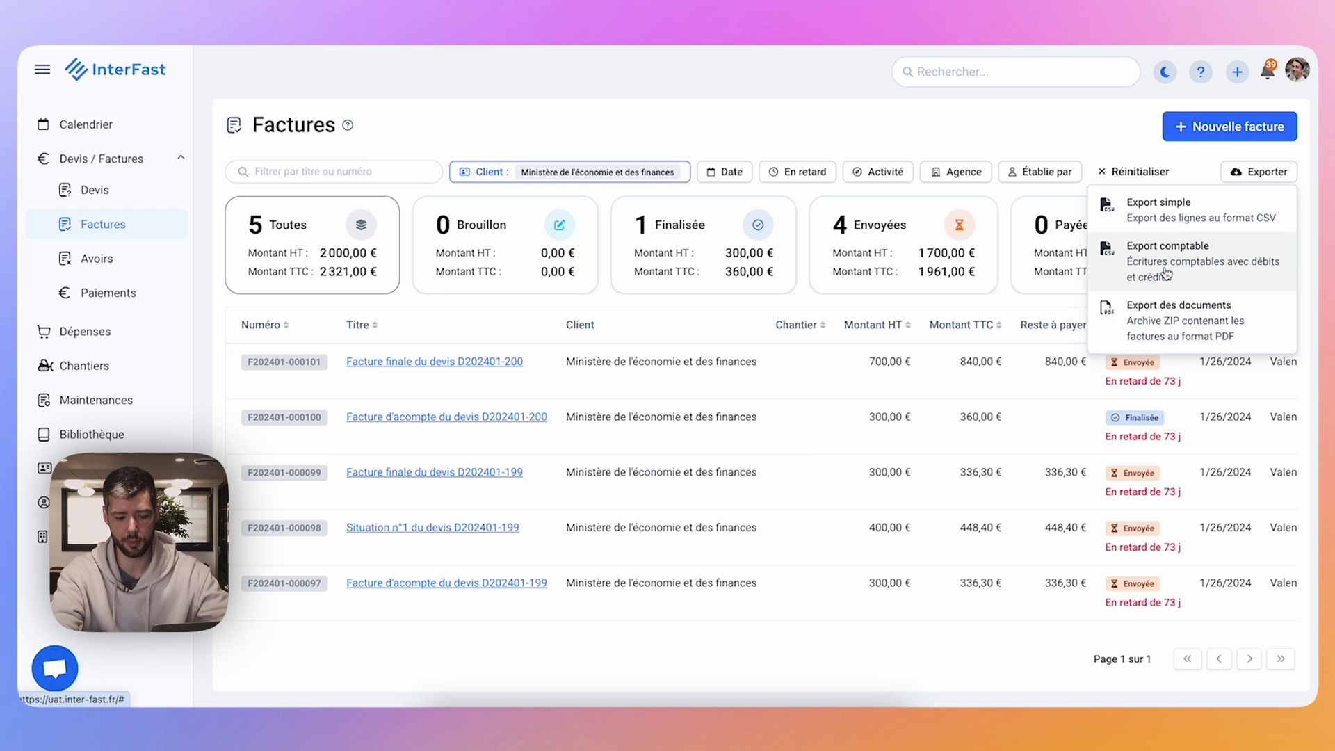
{"action": "left_click", "coordinate": [1201, 258]}
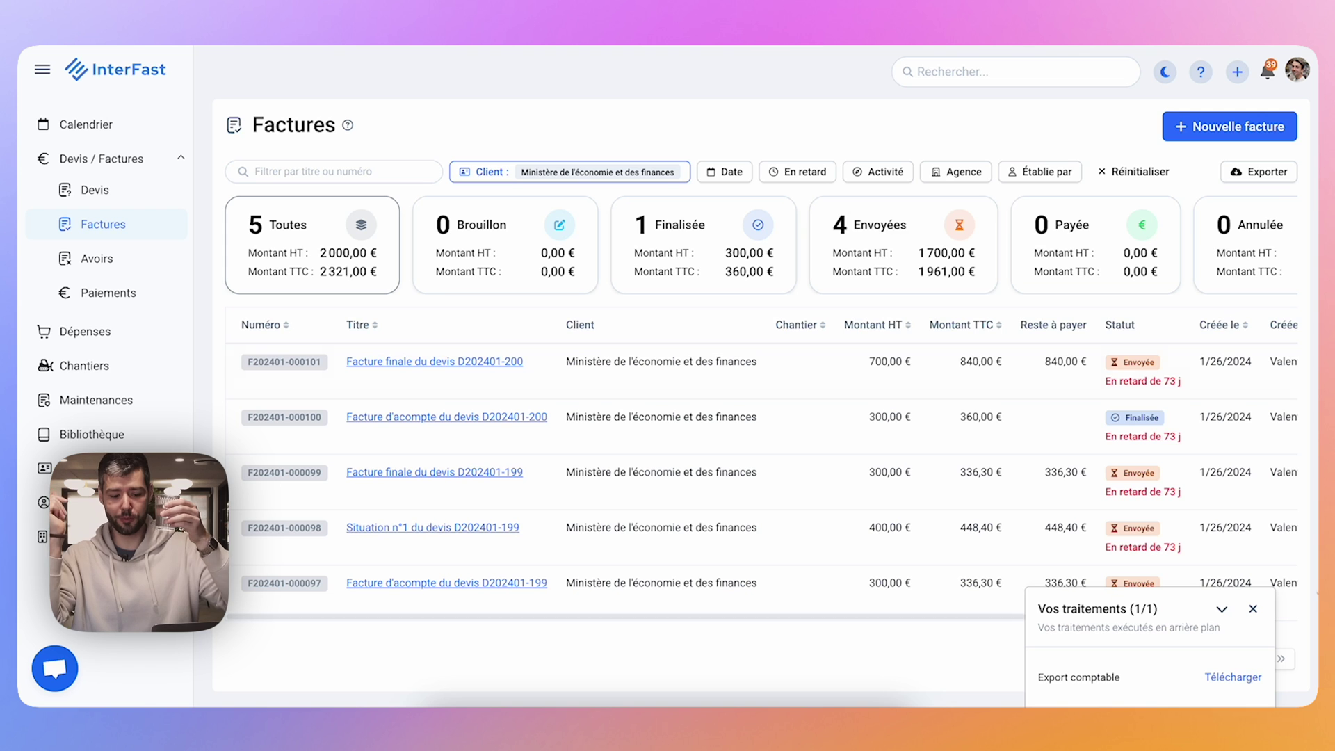
{"action": "left_click", "coordinate": [1213, 676]}
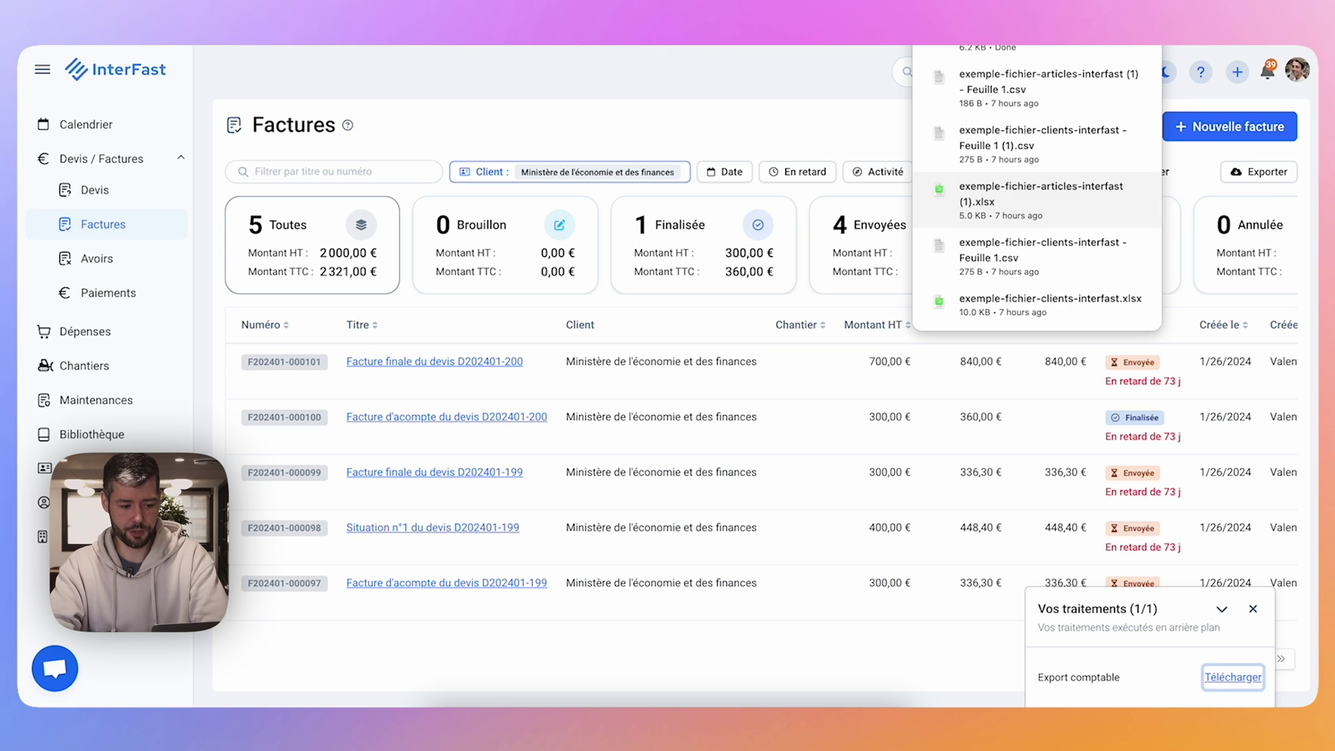
- Switch to Google Sheets in a new browser tab and open the downloaded Export-Comptable-09052024 file
{"action": "key", "text": "ctrl+t"}
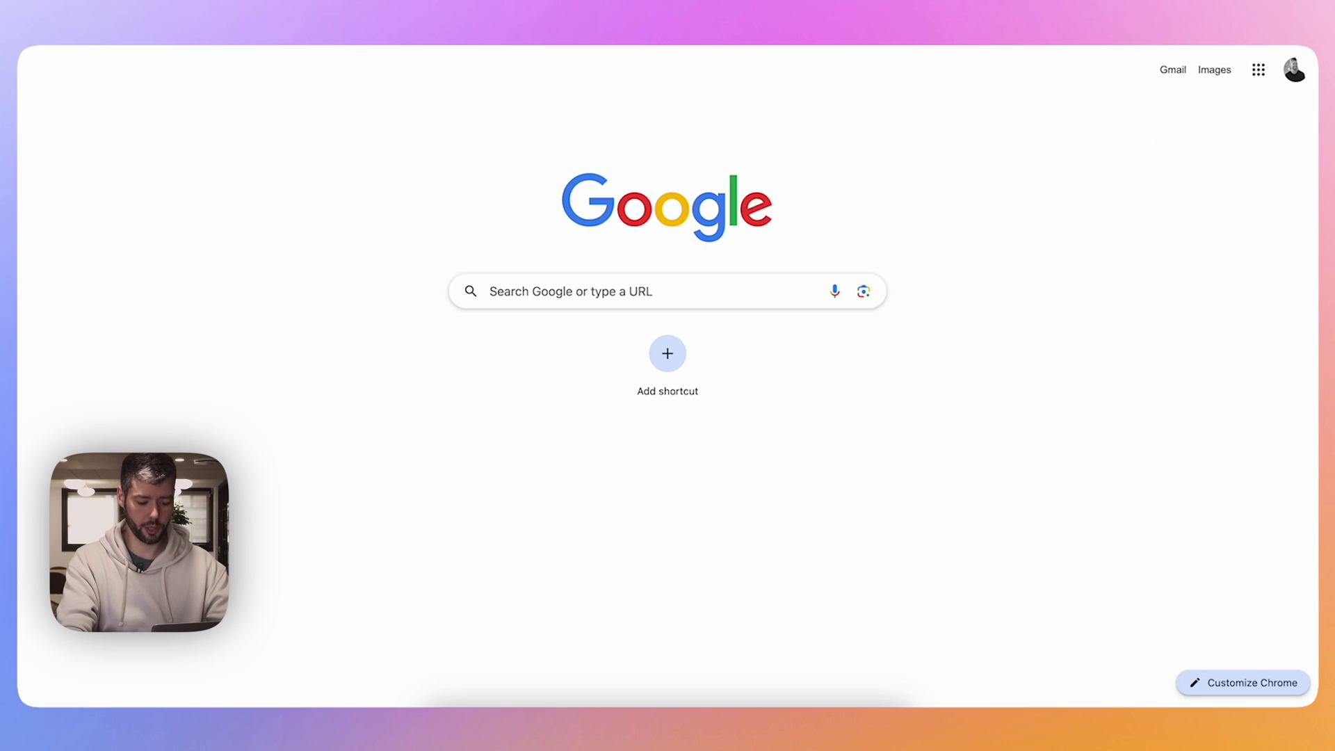
{"action": "type", "text": "googl"}
{"action": "key", "text": "BackSpace"}
{"action": "key", "text": "BackSpace"}
{"action": "key", "text": "BackSpace"}
{"action": "key", "text": "BackSpace"}
{"action": "key", "text": "BackSpace"}
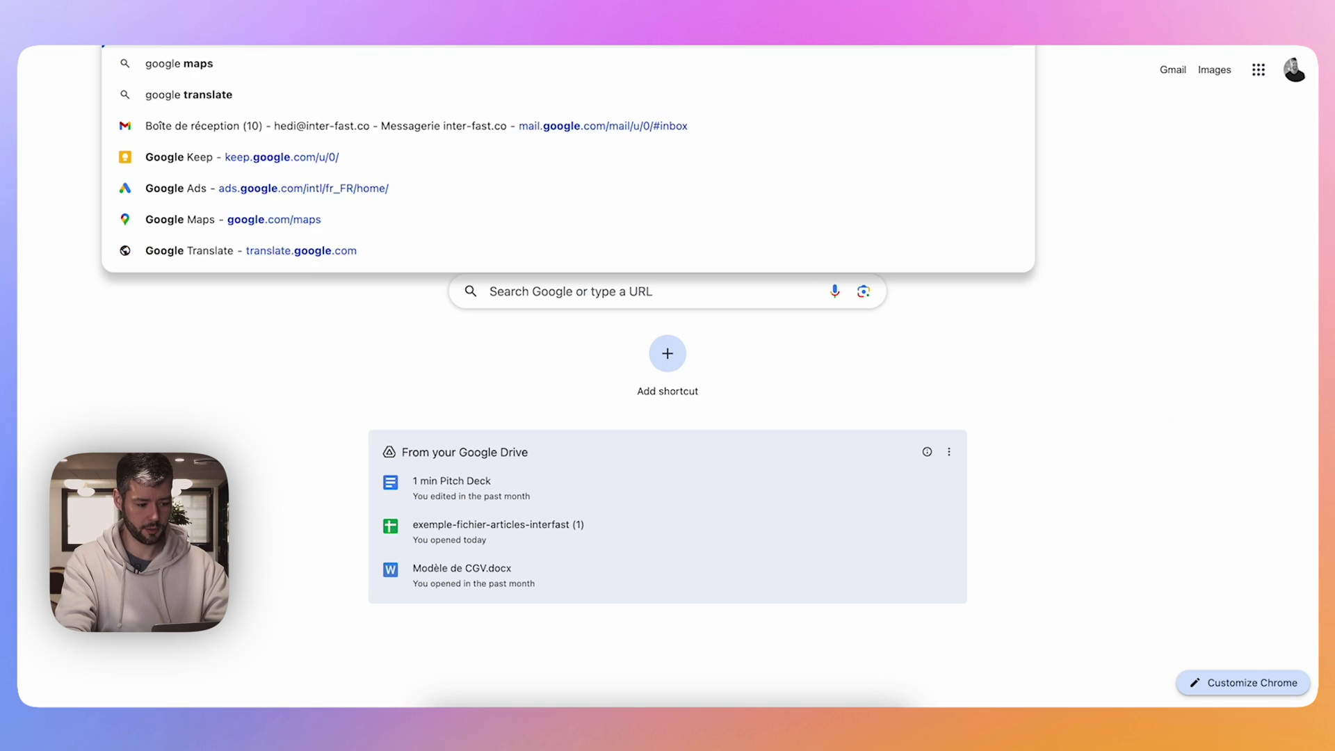
{"action": "type", "text": "shee"}
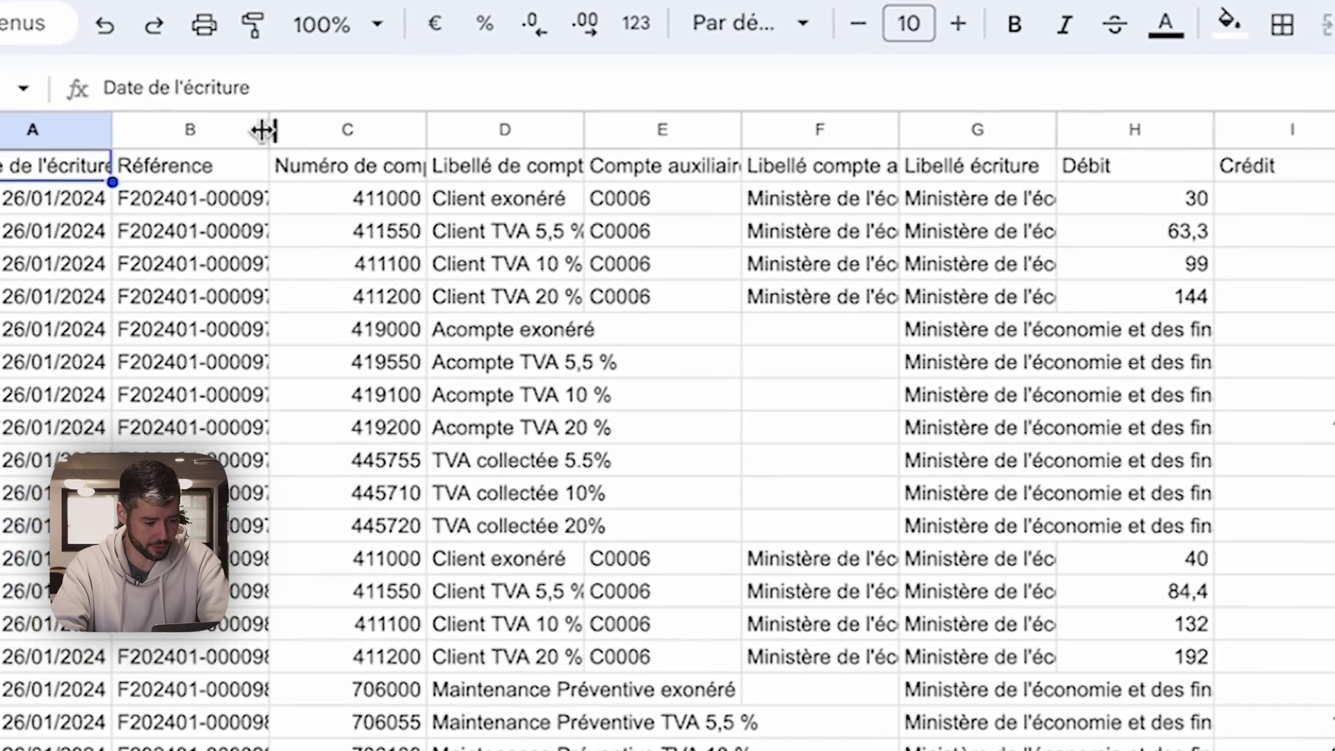
- Widen the Référence and Numéro de compte columns so their contents are fully readable
{"action": "left_click_drag", "start_coordinate": [206, 165], "coordinate": [317, 165]}
{"action": "left_click_drag", "start_coordinate": [459, 139], "coordinate": [486, 135]}
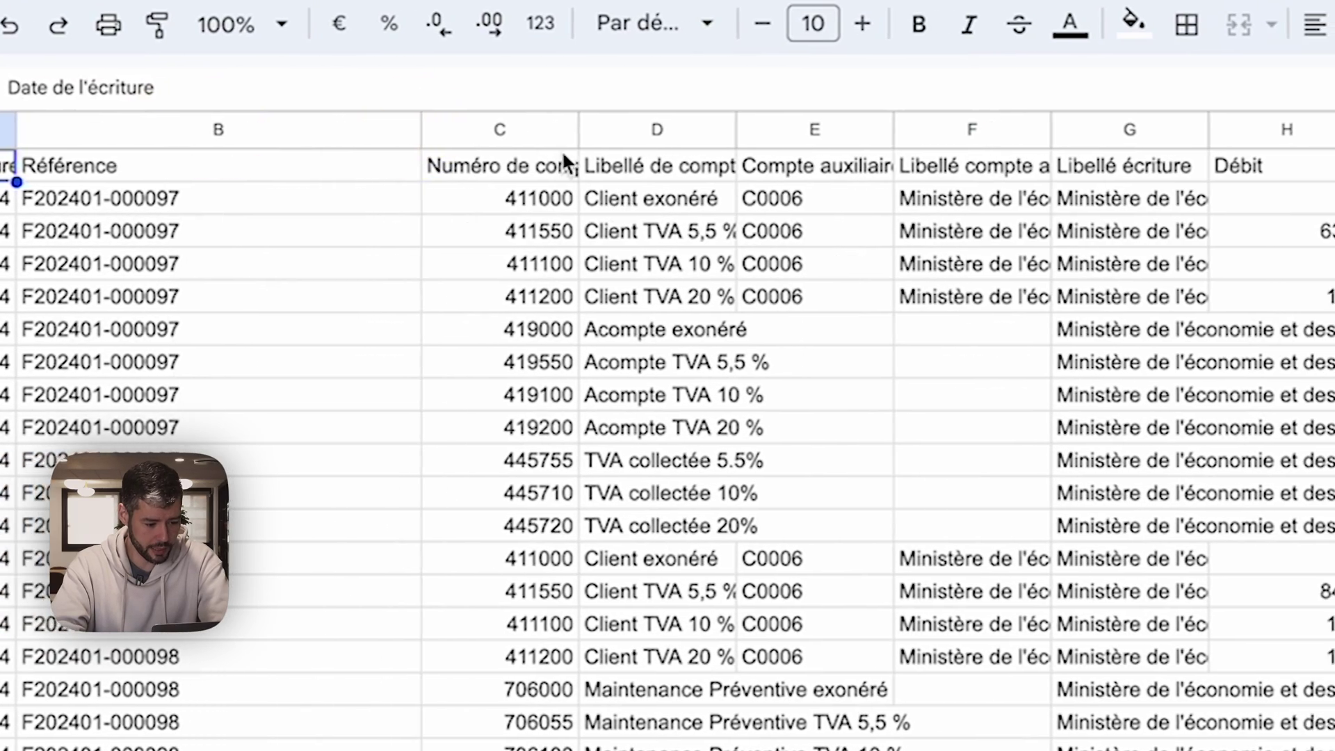
{"action": "left_click_drag", "start_coordinate": [644, 130], "coordinate": [605, 135]}
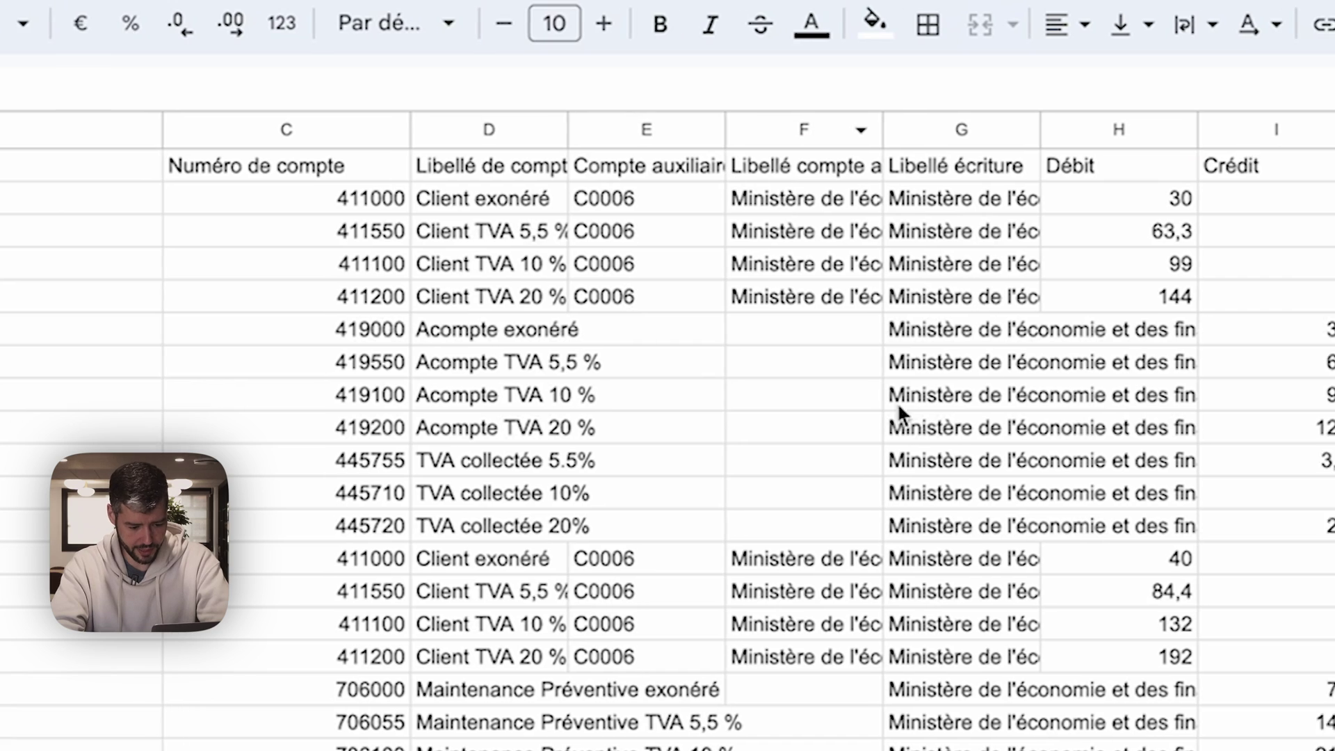
- Examine the exported debit and credit entries, including the Acompte and TVA collectée lines of the first invoice
{"action": "scroll", "coordinate": [1025, 516], "scroll_direction": "down", "scroll_amount": 2}
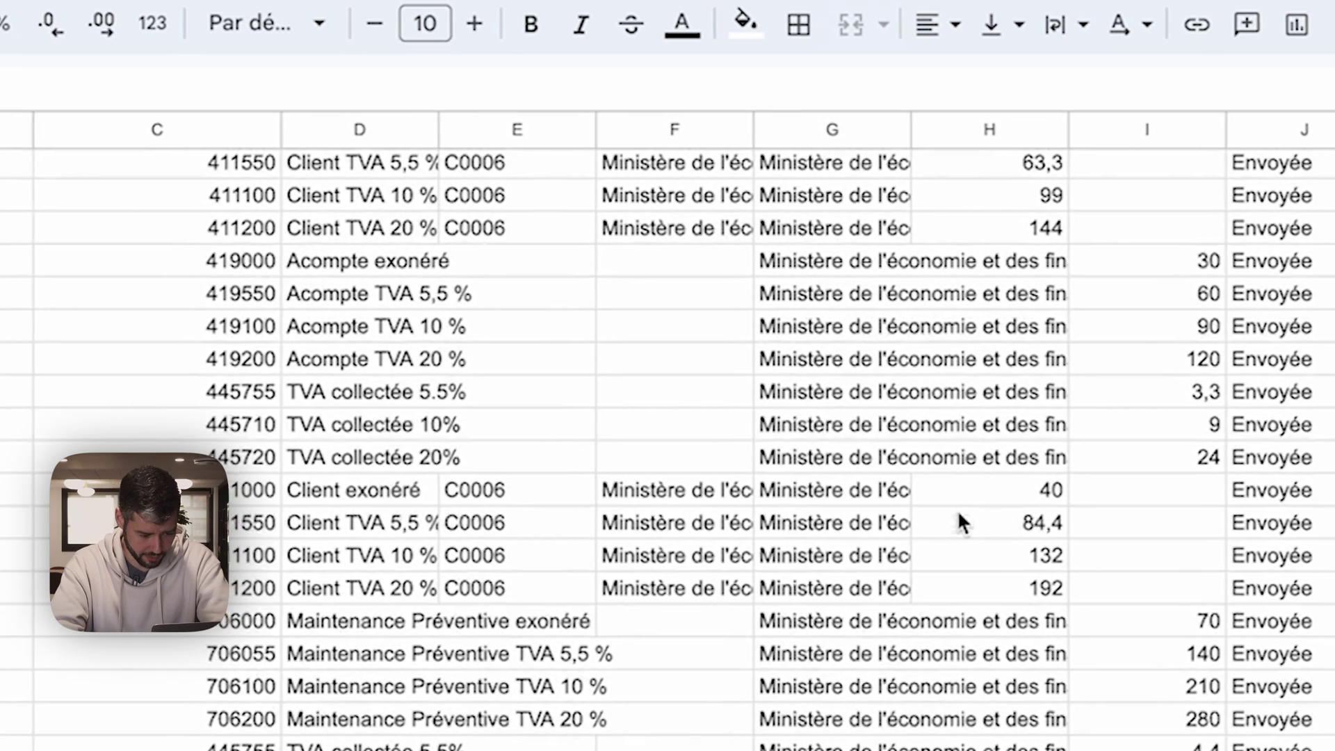
{"action": "left_click", "coordinate": [439, 298]}
{"action": "left_click", "coordinate": [297, 368]}
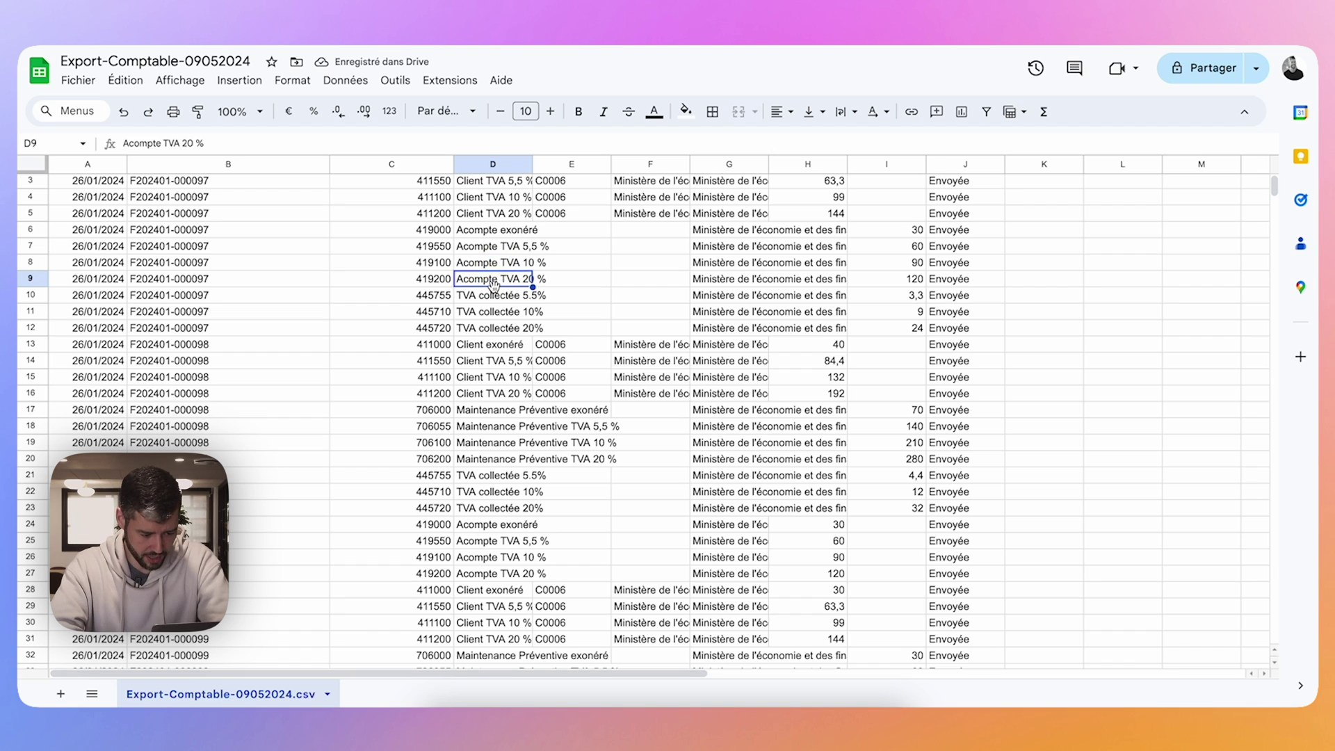
{"action": "key", "text": "Down"}
{"action": "key", "text": "Down"}
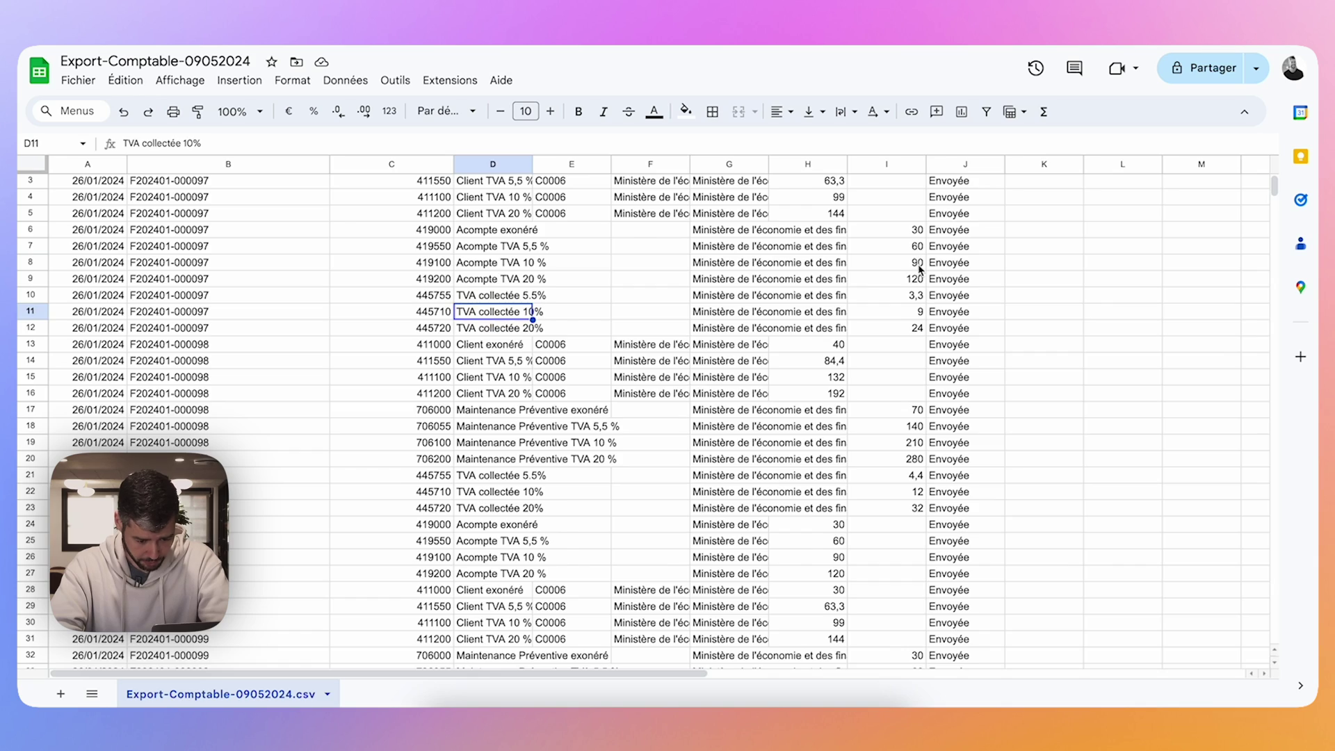
{"action": "scroll", "coordinate": [879, 394], "scroll_direction": "up", "scroll_amount": 2}
{"action": "scroll", "coordinate": [877, 396], "scroll_direction": "up", "scroll_amount": 1}
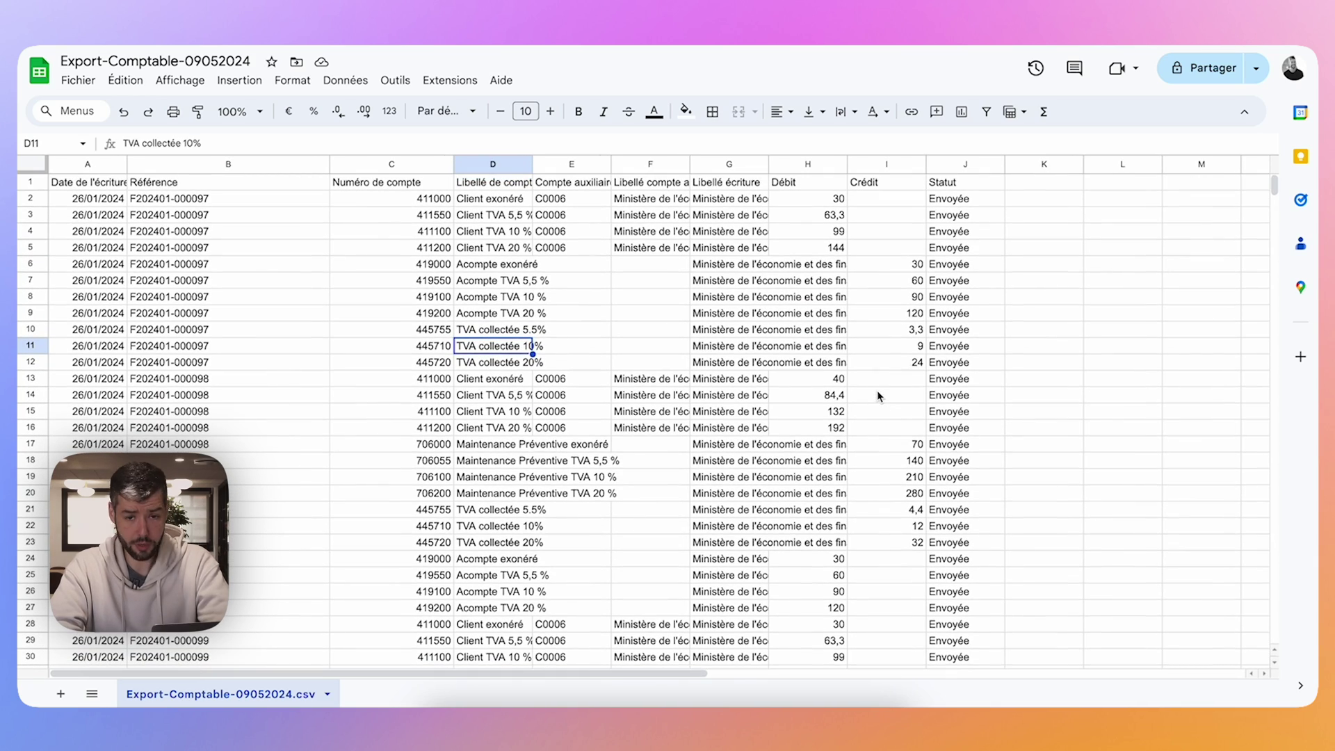